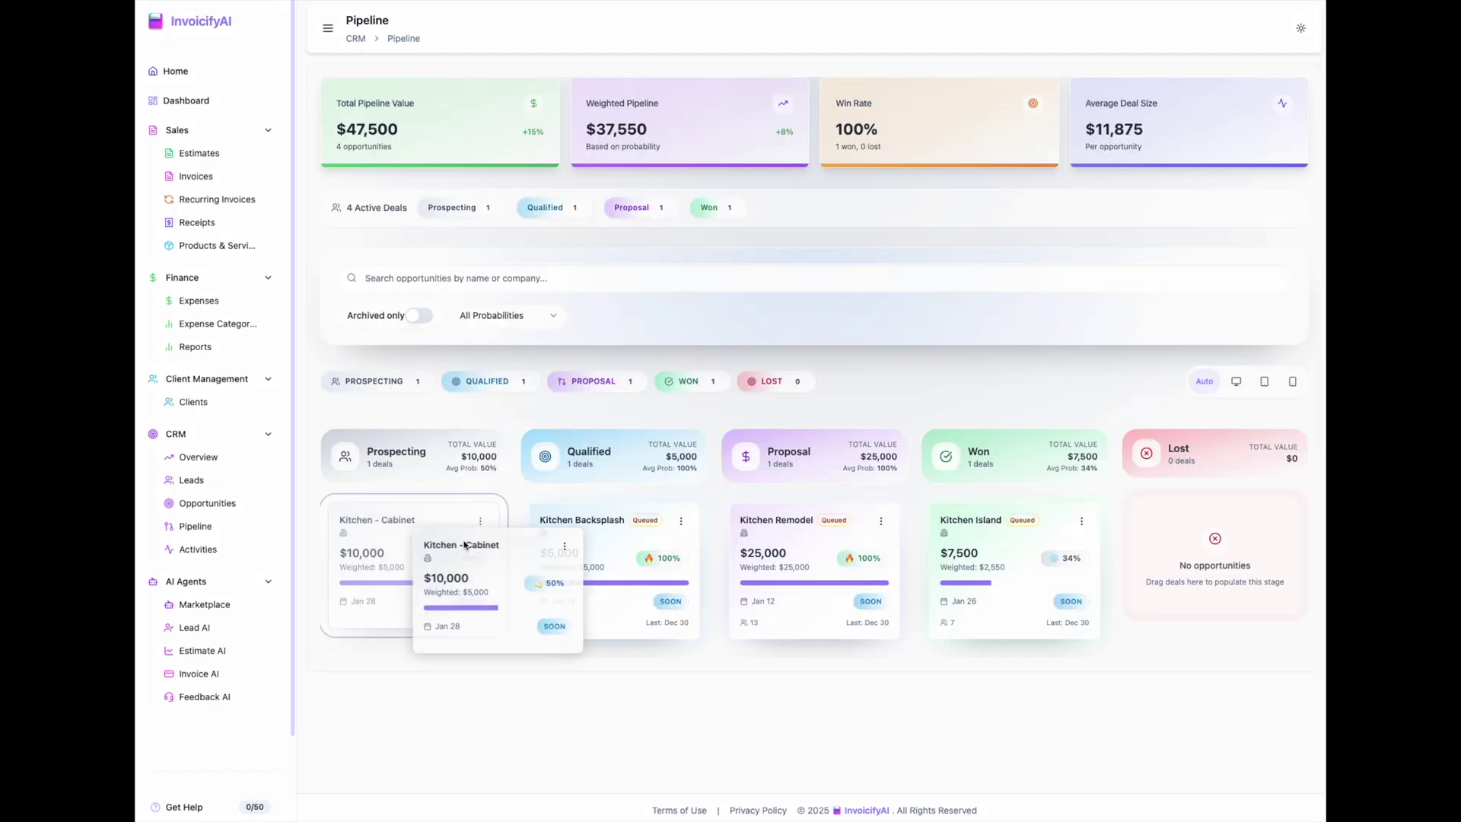
# Step: Move the Kitchen - Cabinet deal card into the Proposal stage of the pipeline
pyautogui.moveTo(441, 555)
pyautogui.mouseDown()
pyautogui.moveTo(579, 528)
pyautogui.moveTo(787, 531)
pyautogui.mouseUp()
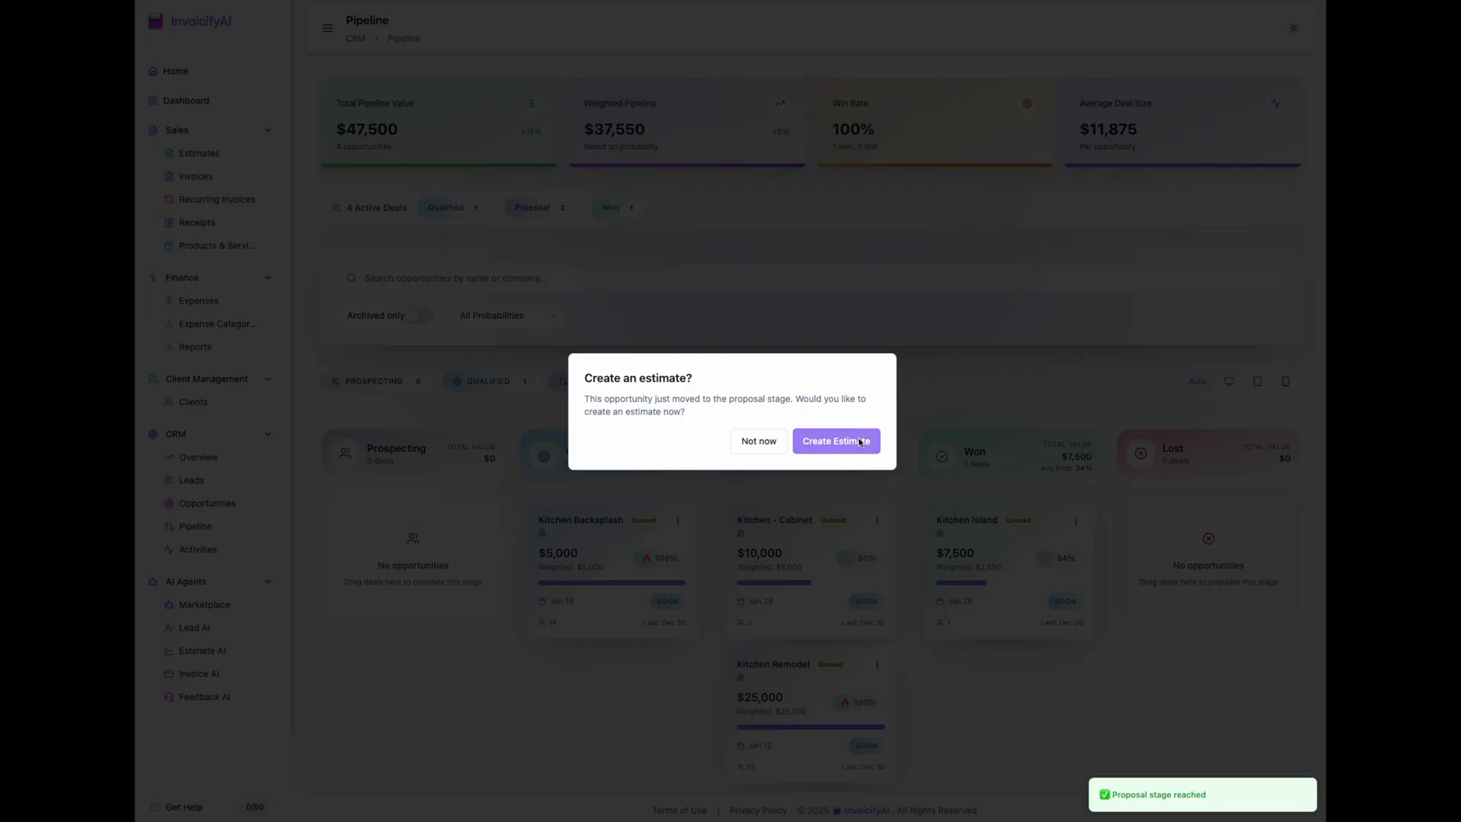
# Step: Create a draft CA$10,000 Kitchen cabinets estimate for the deal and view its details
pyautogui.click(861, 442)
pyautogui.click(730, 578)
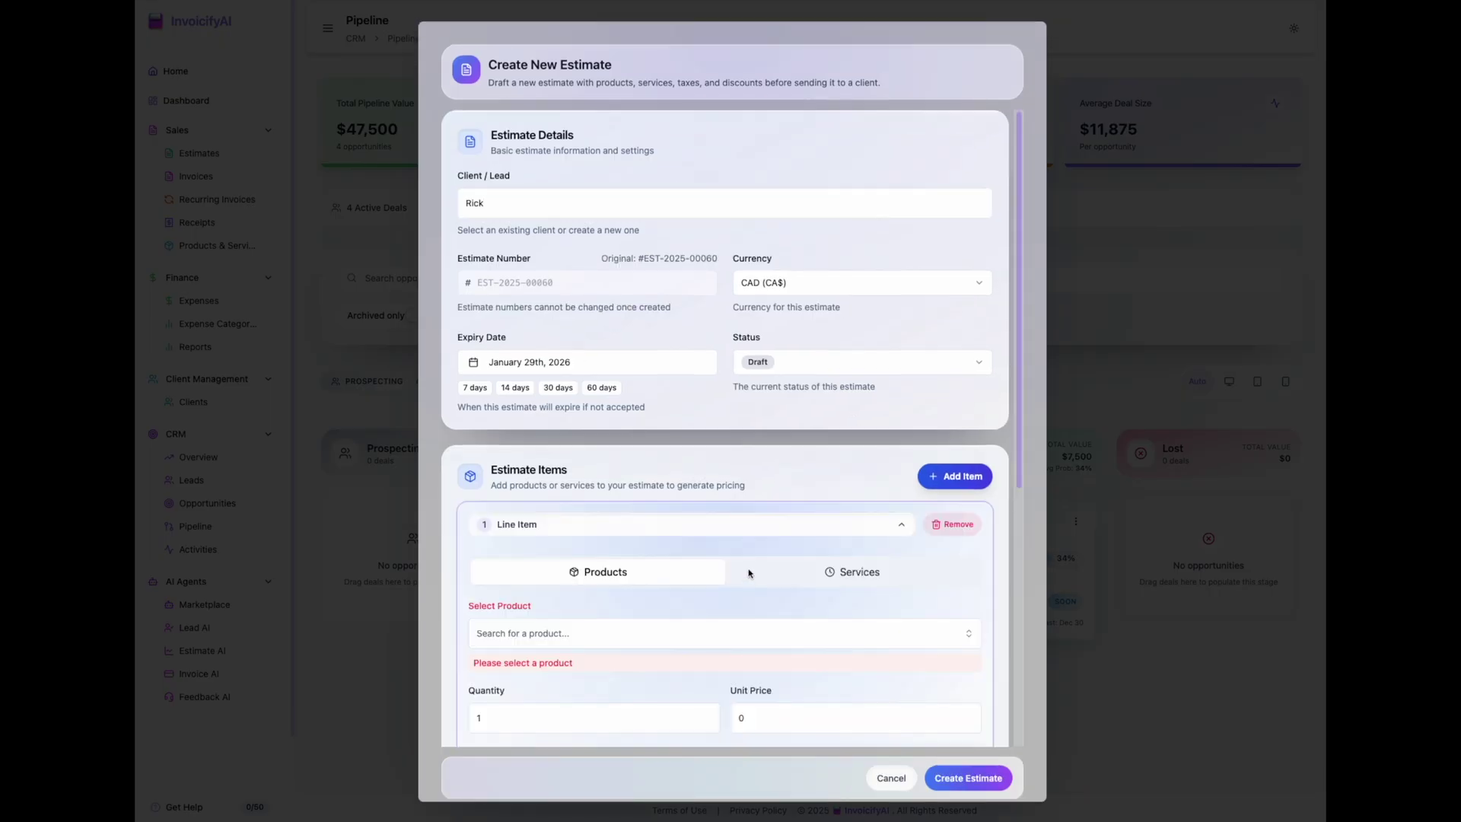
pyautogui.click(720, 632)
pyautogui.click(580, 720)
pyautogui.scroll(-5, 731, 571)
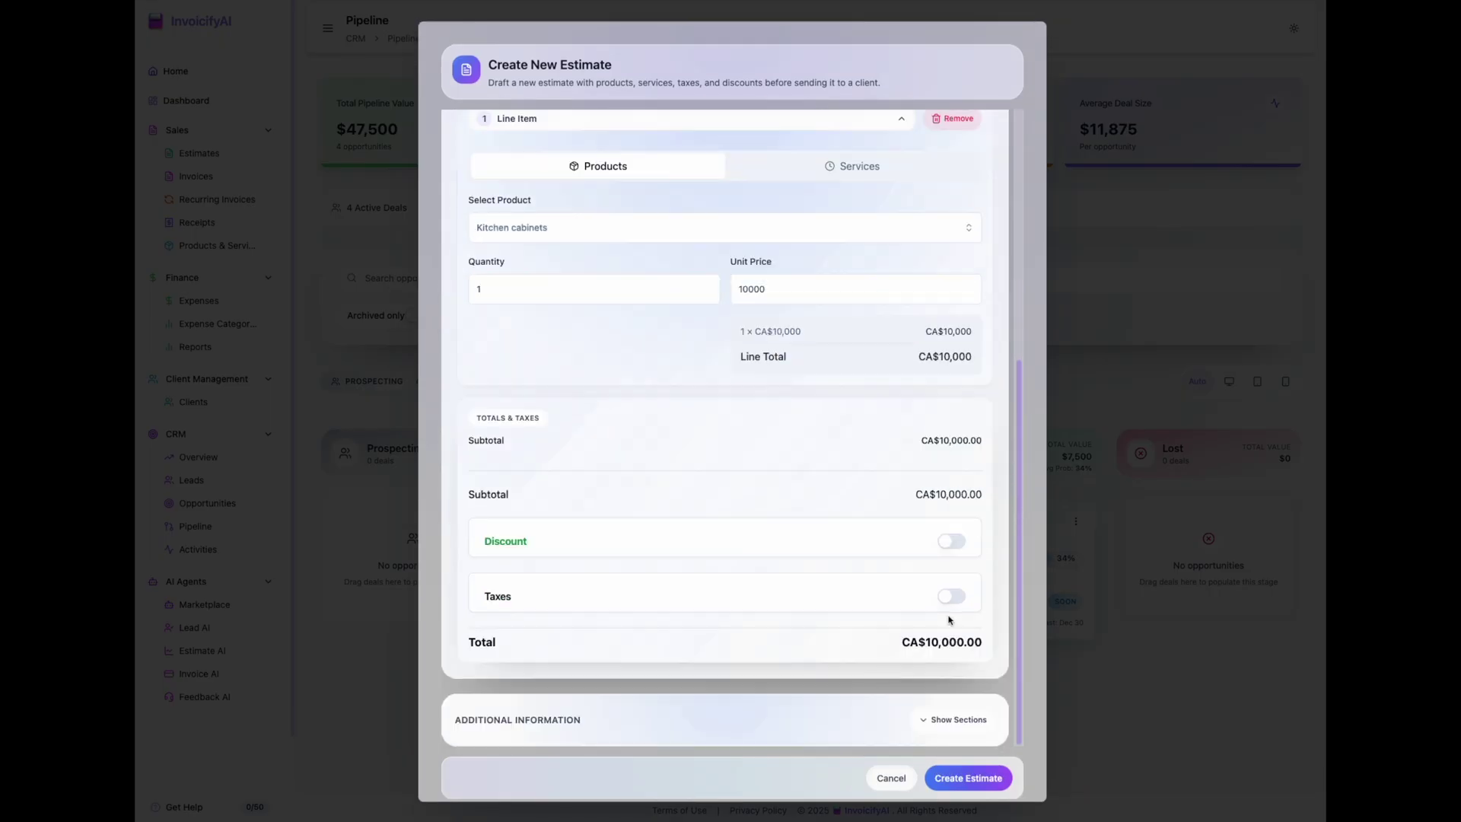
pyautogui.click(967, 778)
pyautogui.click(804, 527)
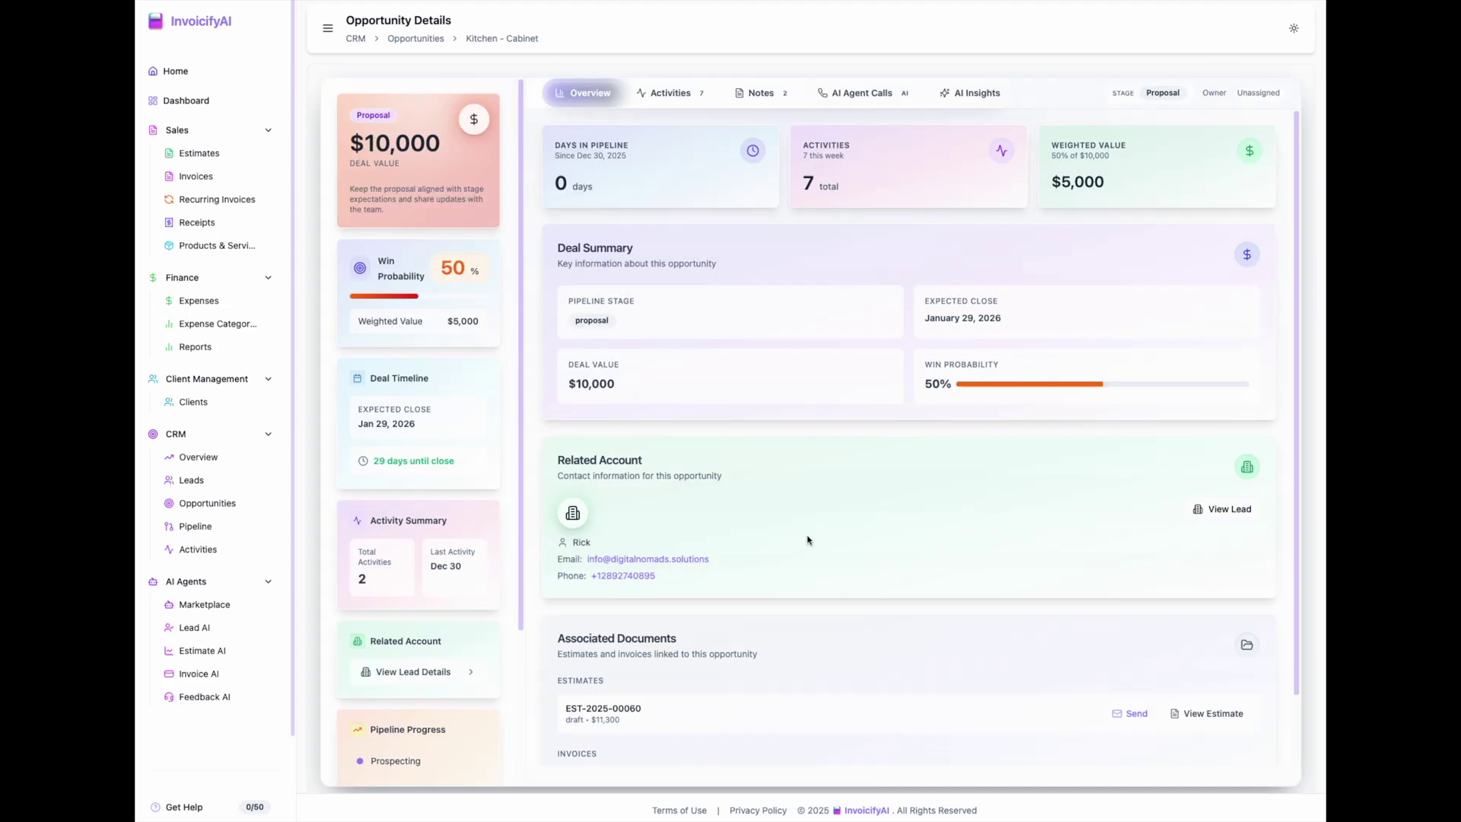
pyautogui.scroll(-2, 808, 540)
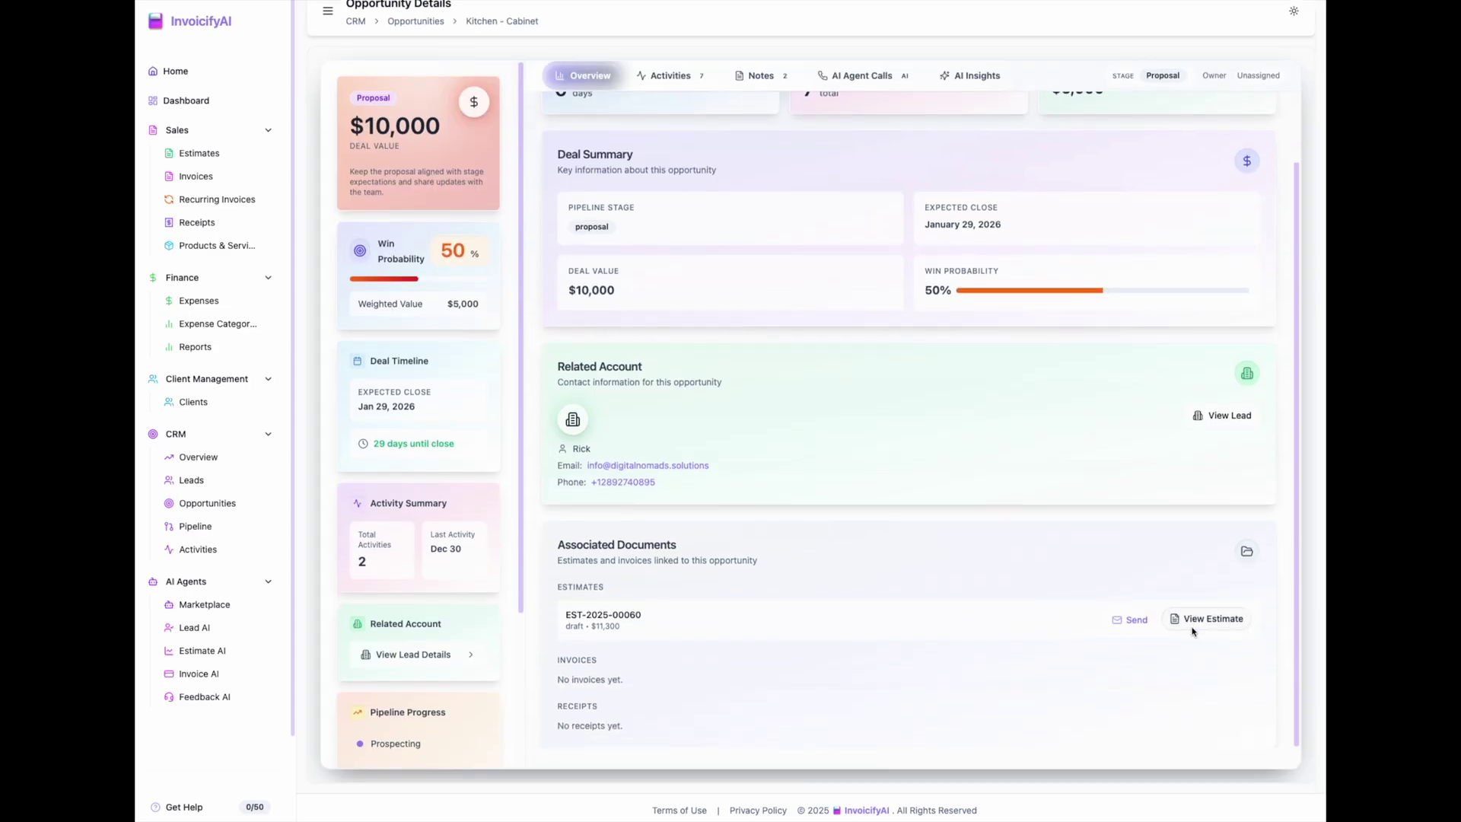
# Step: Send estimate EST-2025-00060, mark it accepted, and begin converting it to an invoice
pyautogui.click(1133, 620)
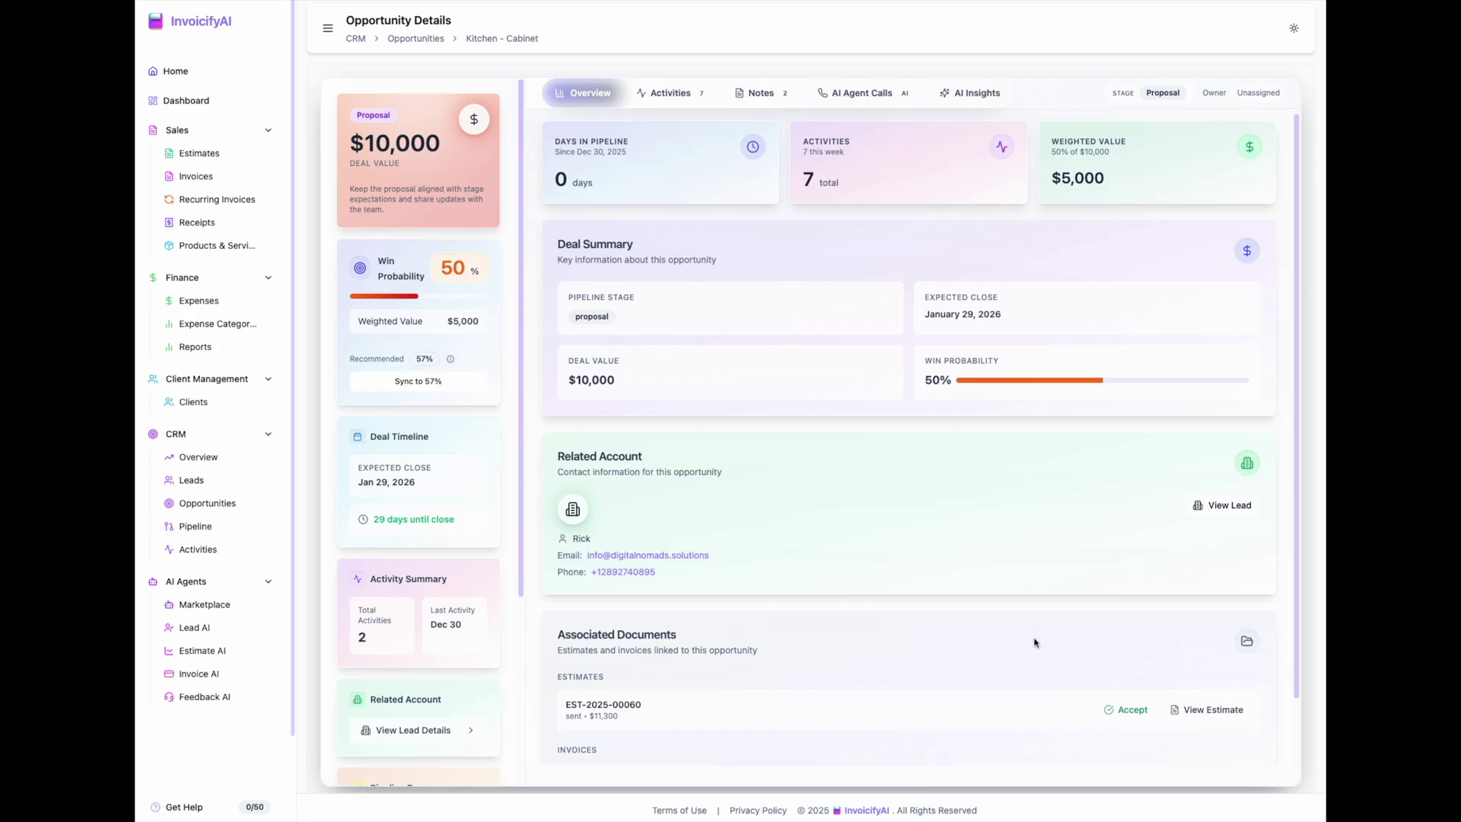
pyautogui.click(1132, 621)
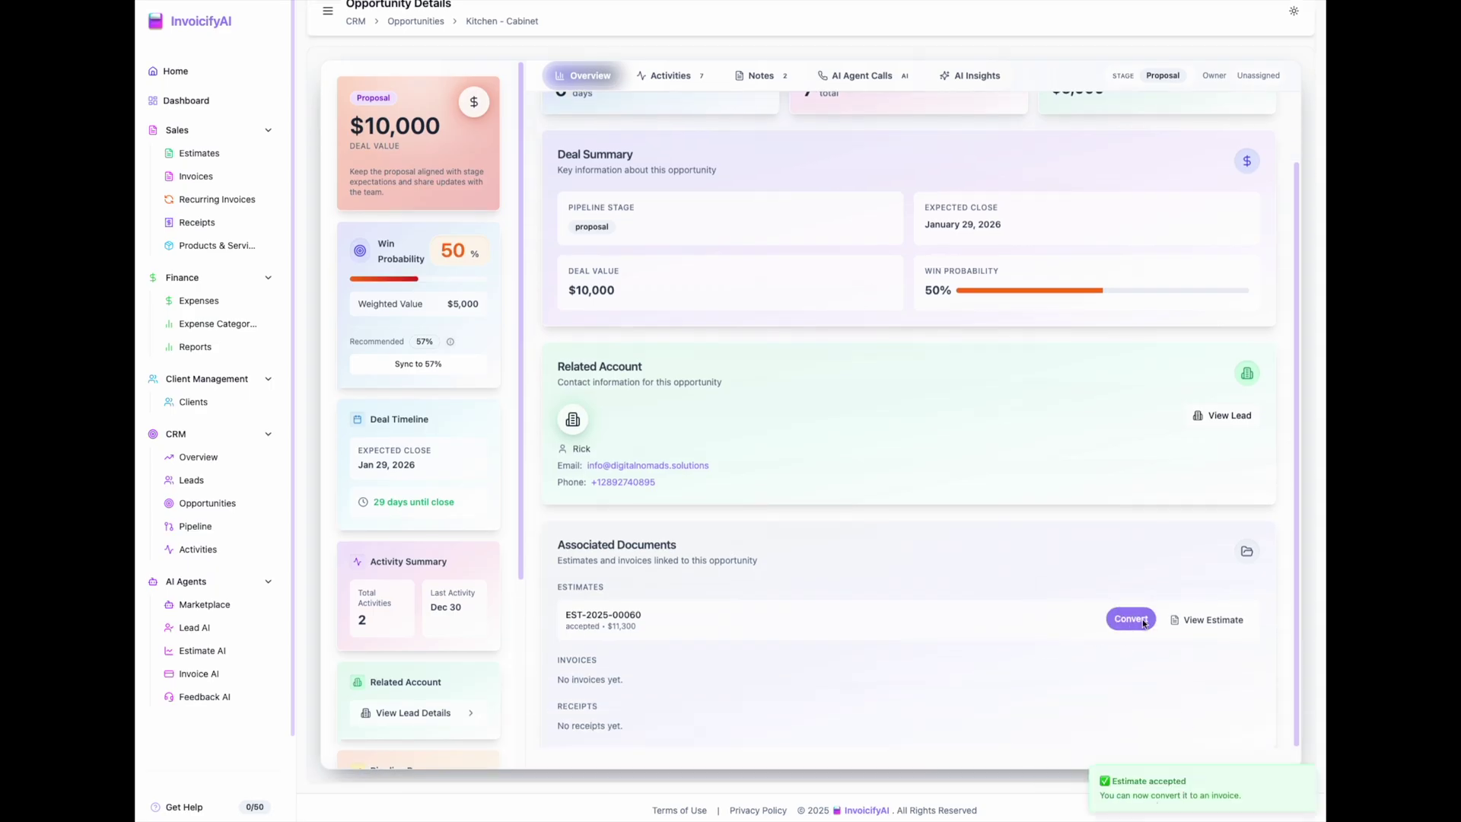
pyautogui.click(1132, 620)
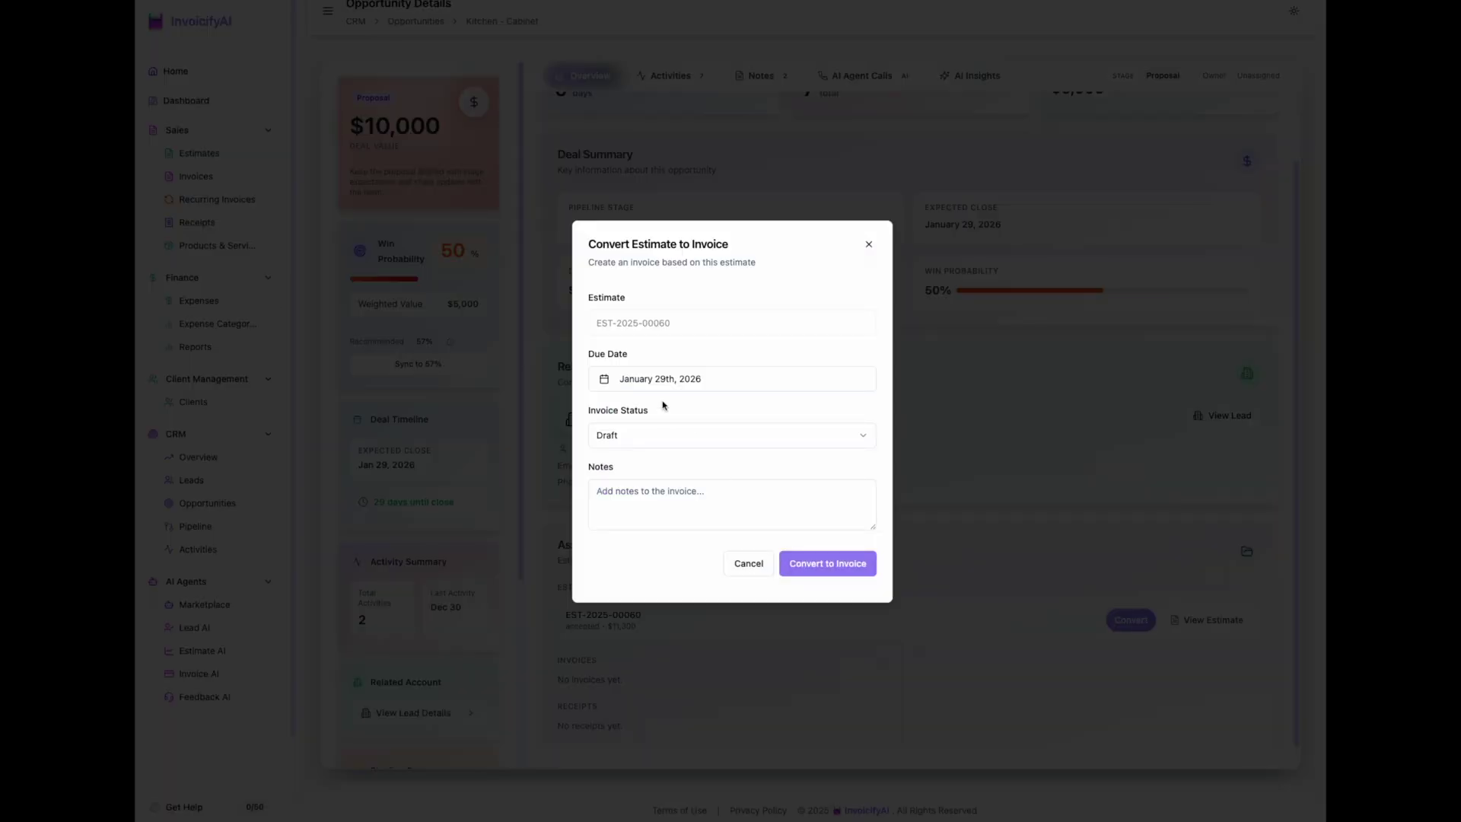
# Step: Convert the estimate into invoice INV-2025-00231, making the lead a customer, and email it
pyautogui.click(828, 563)
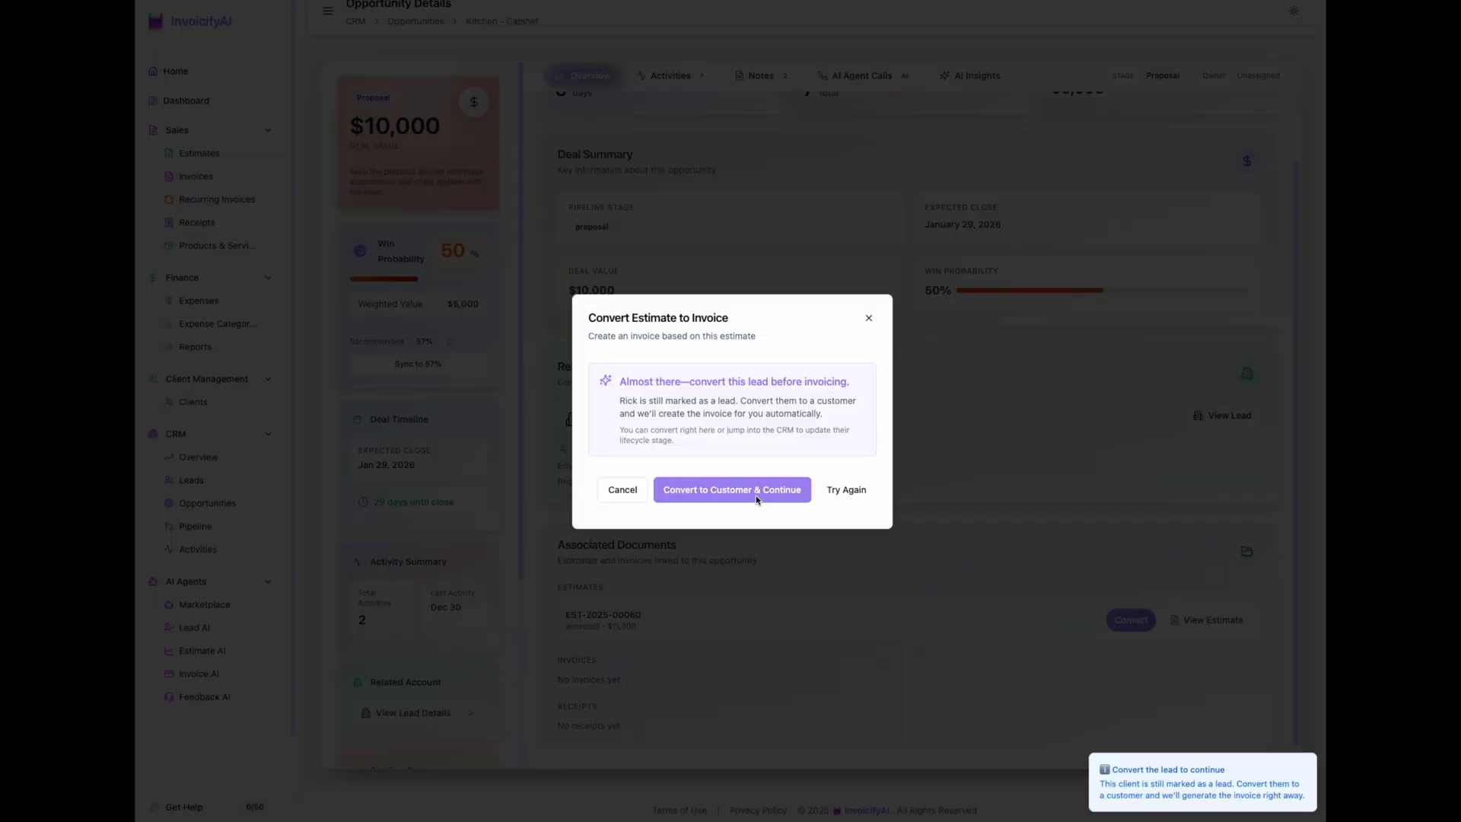
pyautogui.click(733, 490)
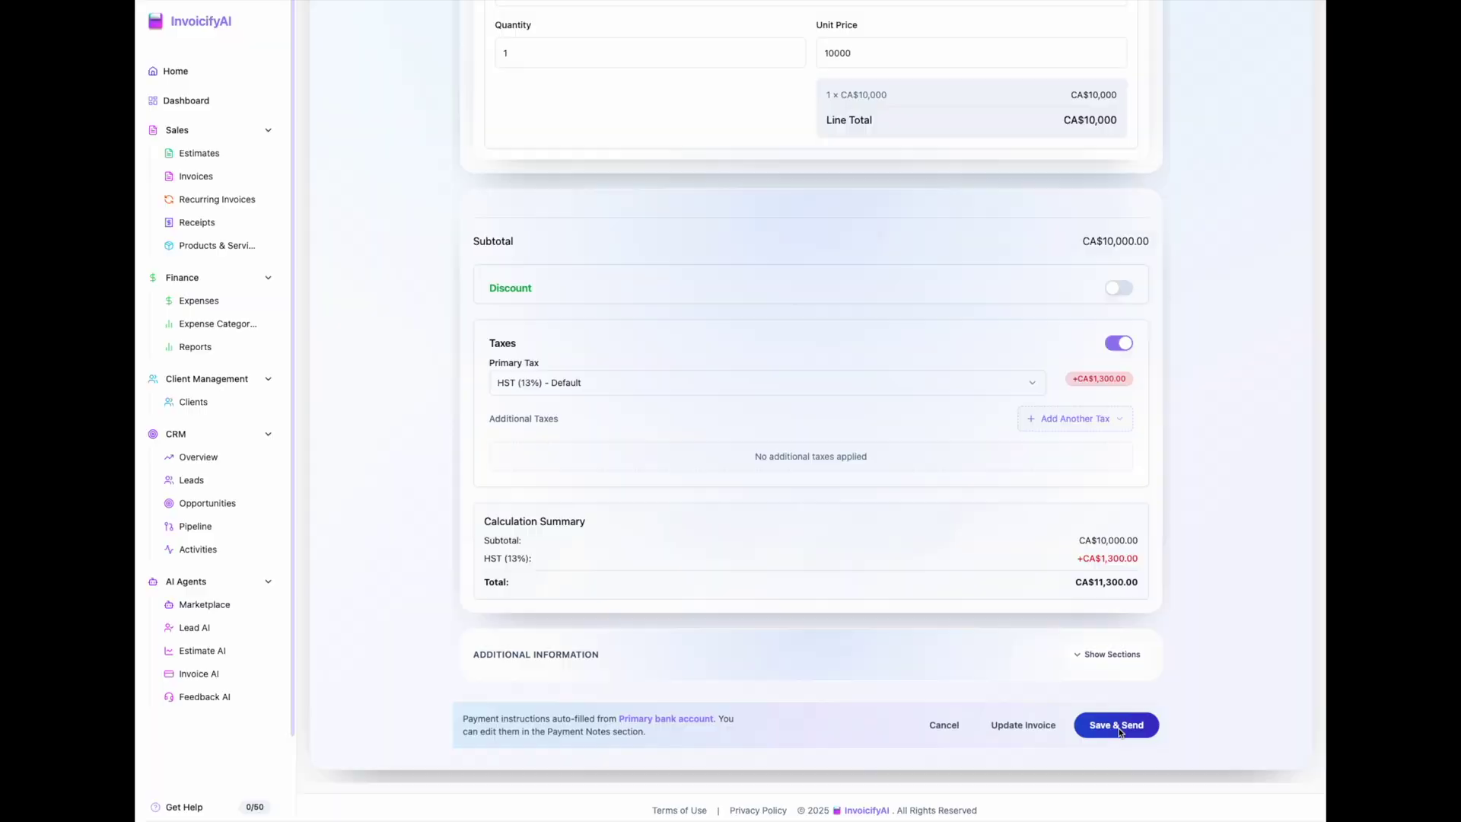
pyautogui.click(1127, 729)
pyautogui.scroll(-1, 867, 563)
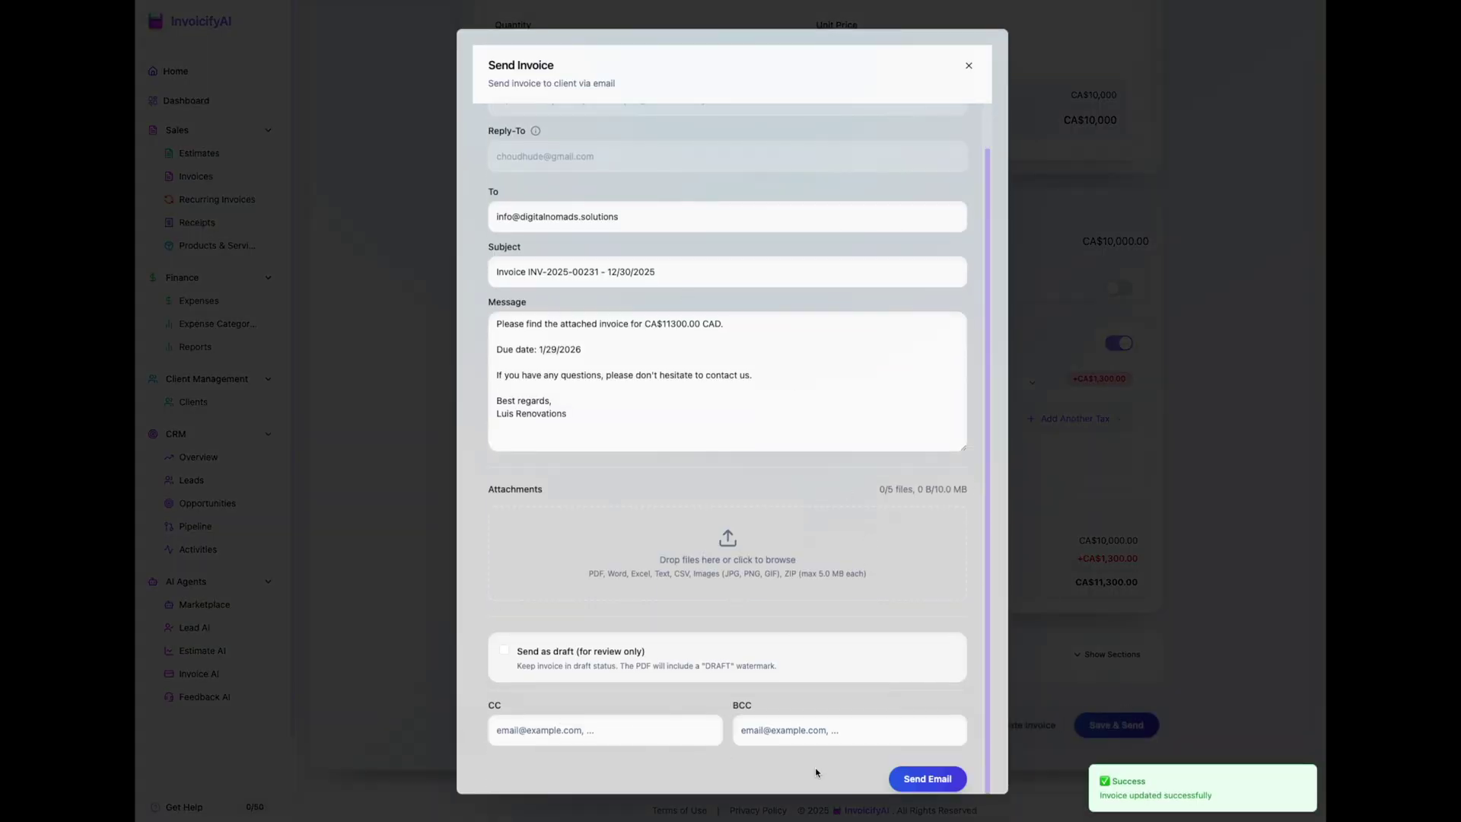
pyautogui.click(927, 779)
# Step: Record the CA$11,300 payment and email receipt RCP-2025-00051 to the client
pyautogui.click(1217, 338)
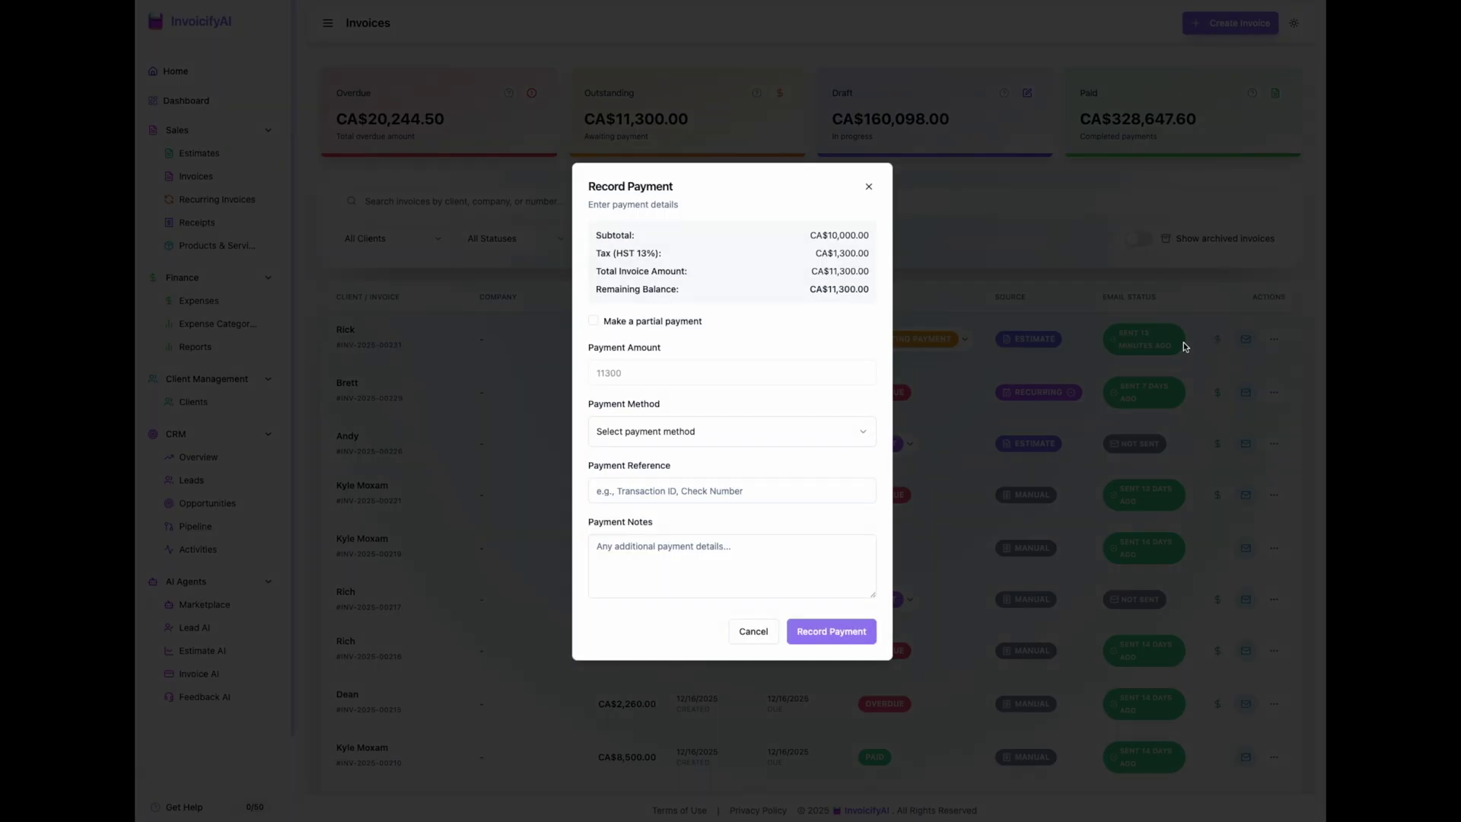
pyautogui.click(831, 632)
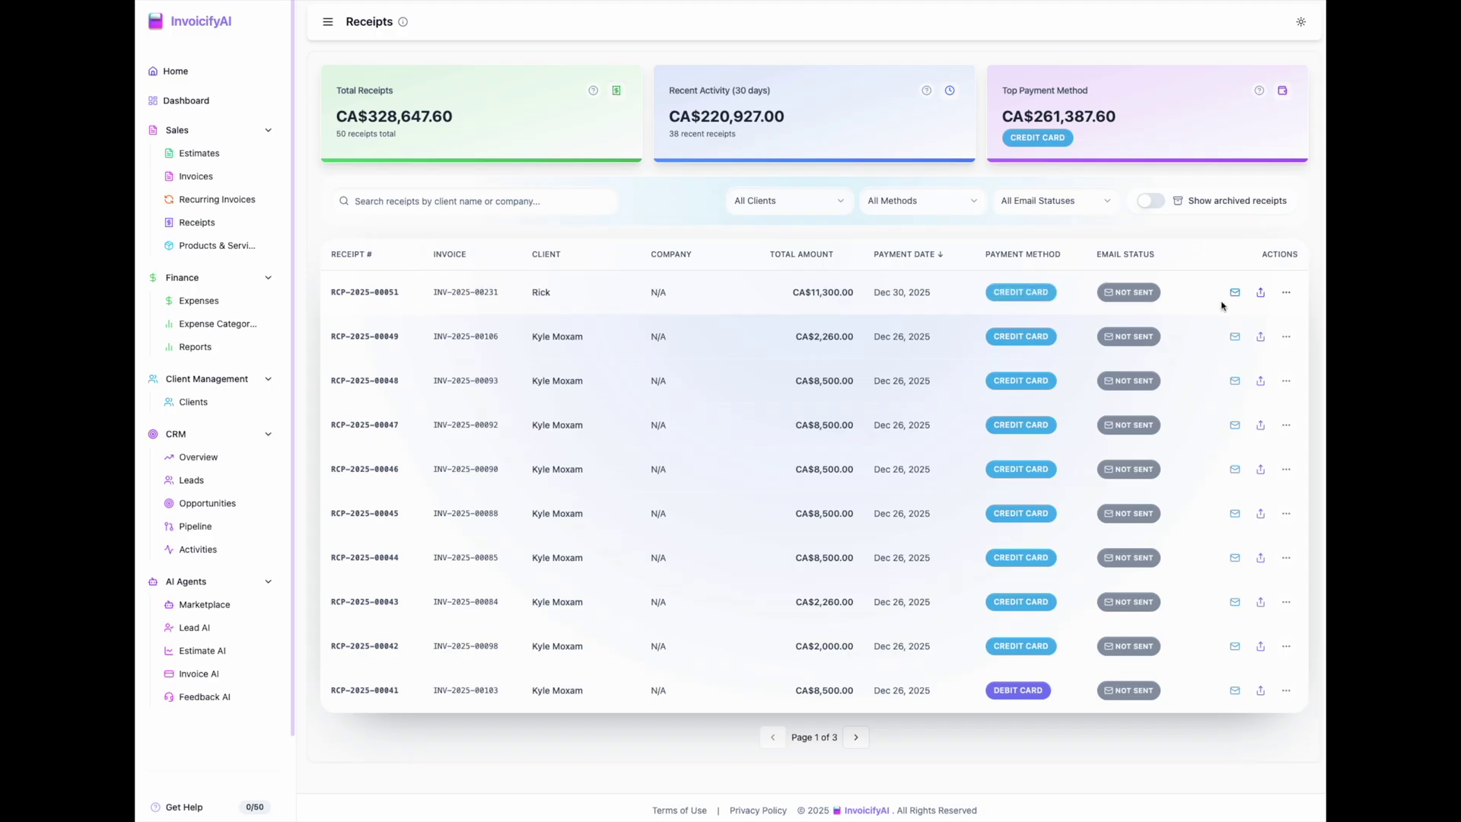
pyautogui.click(1237, 293)
pyautogui.click(937, 675)
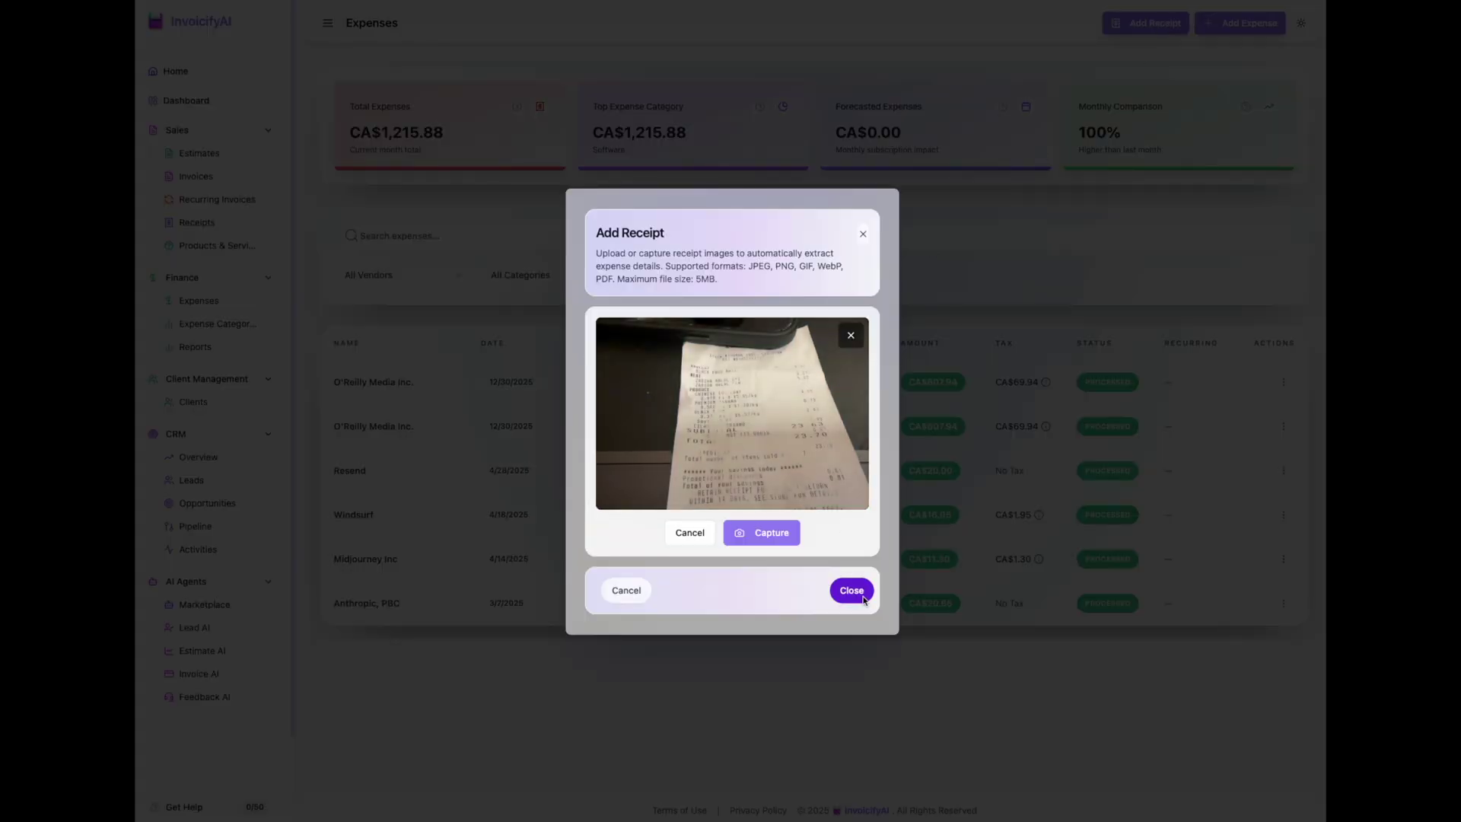
pyautogui.click(853, 589)
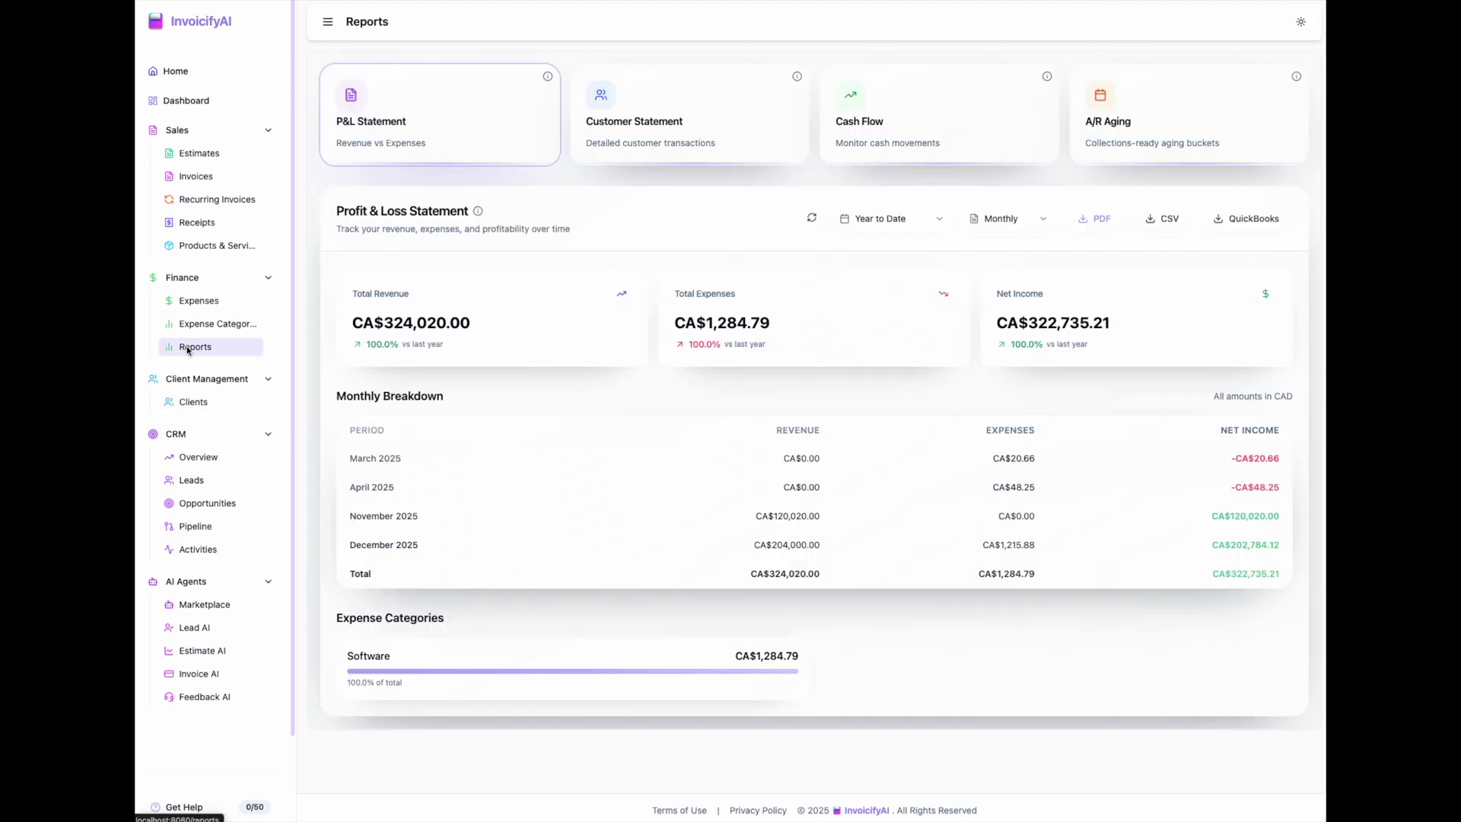
# Step: Export Profit & Loss for QuickBooks and browse Customer Statement, Cash Flow and A/R Aging reports
pyautogui.click(1095, 218)
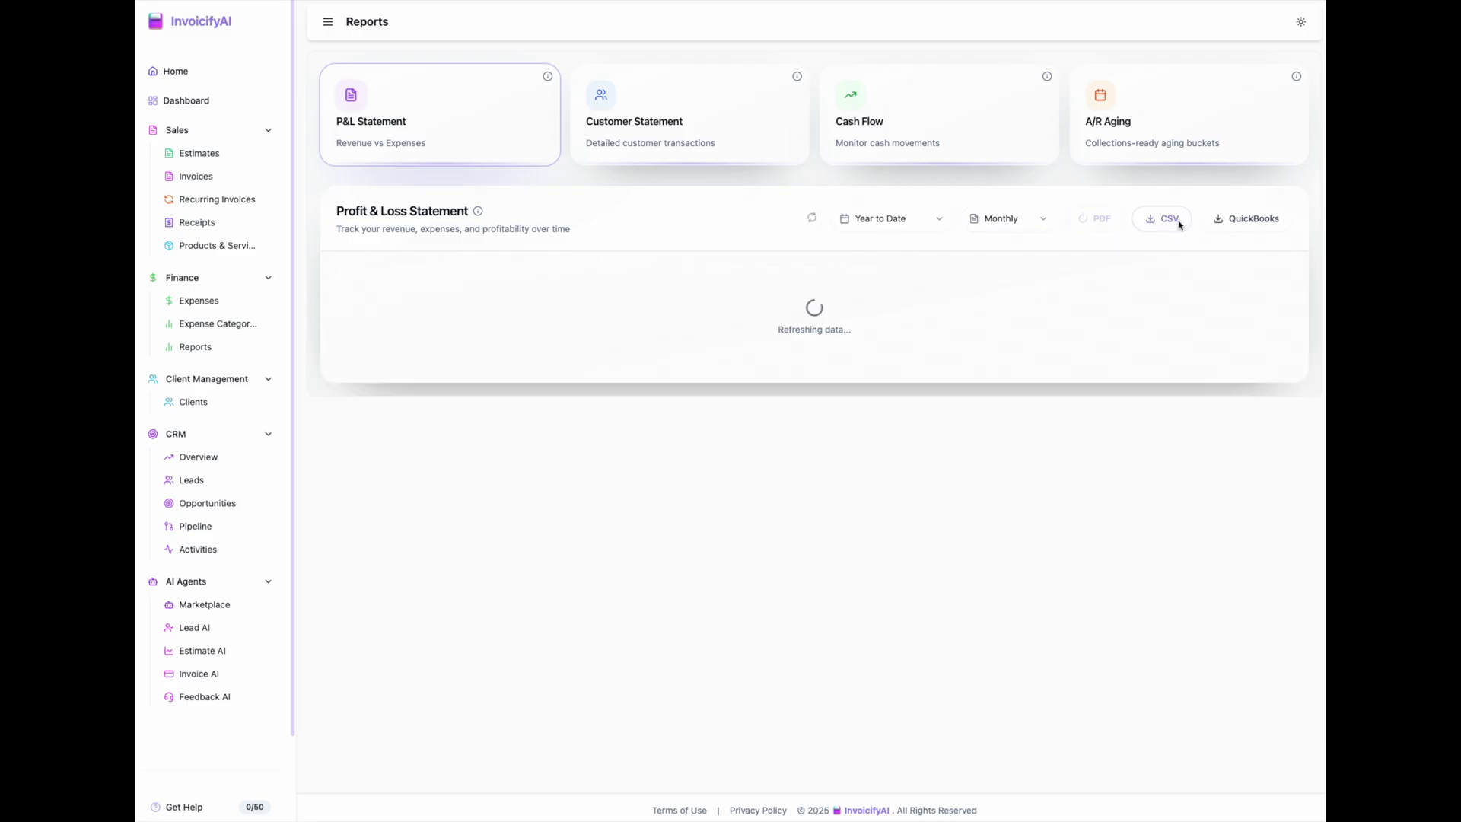
pyautogui.click(1244, 219)
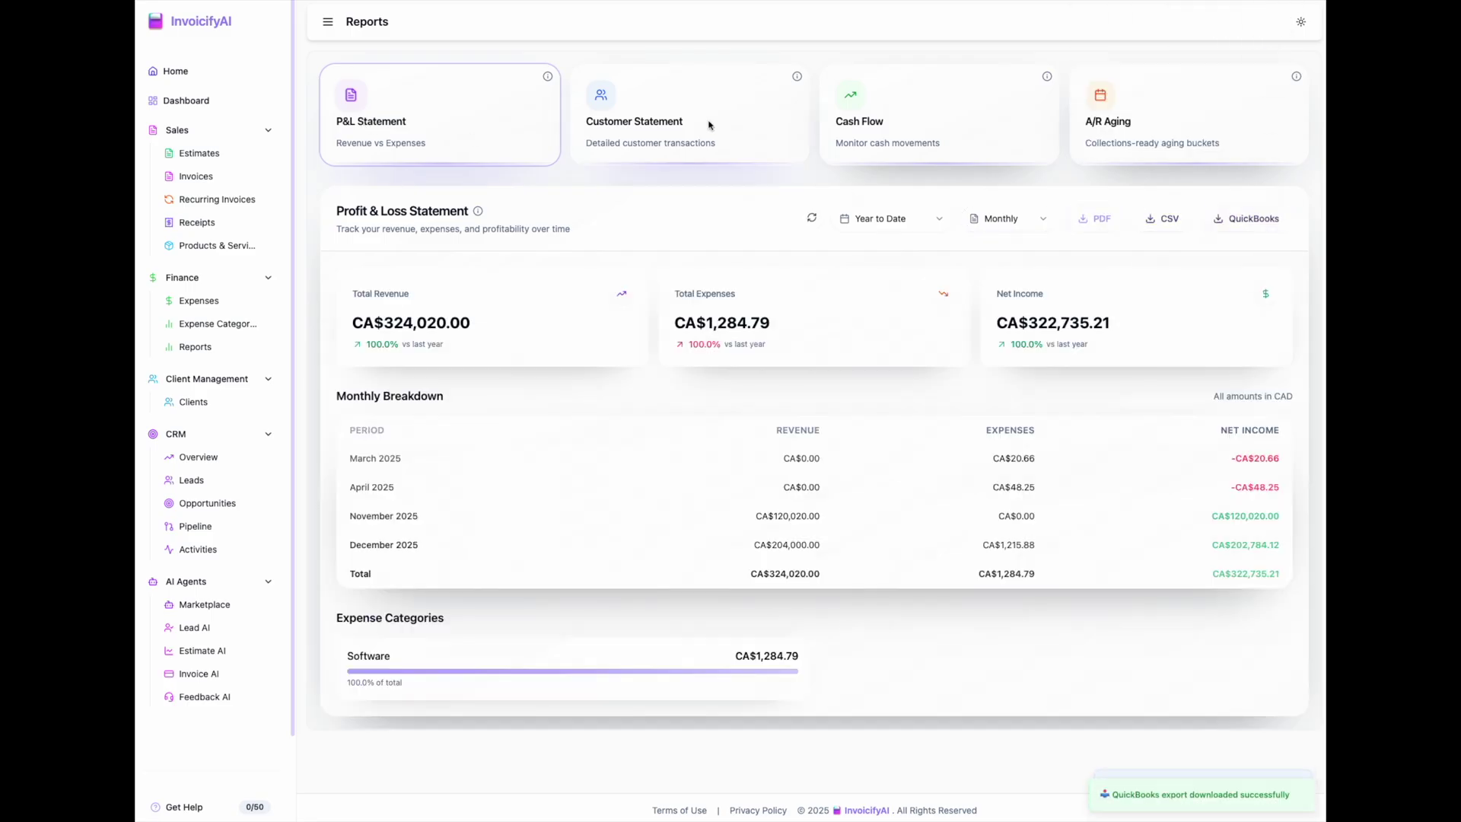
pyautogui.click(701, 120)
pyautogui.click(919, 123)
pyautogui.scroll(-2, 1009, 480)
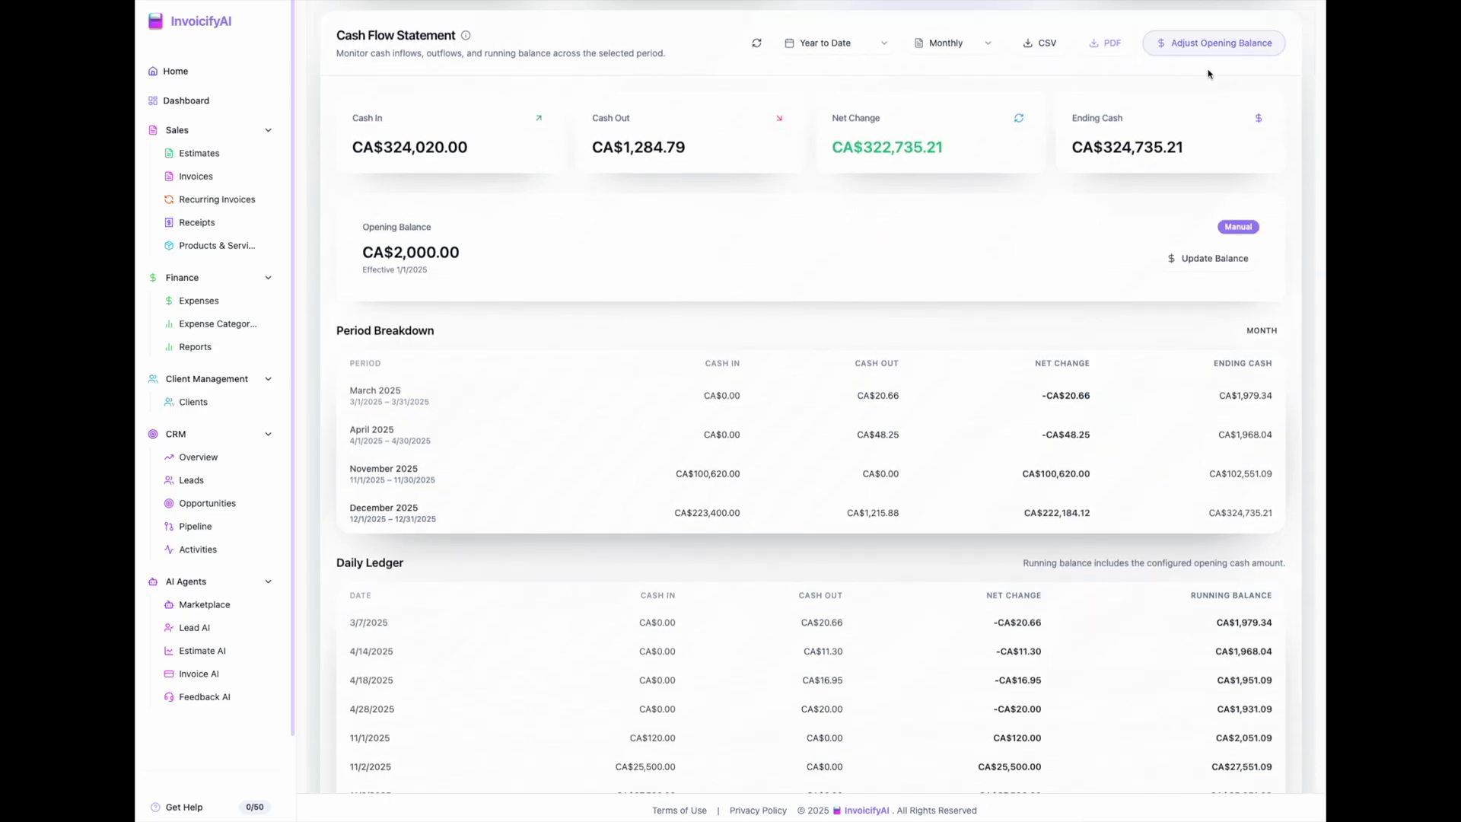
pyautogui.scroll(2, 1009, 481)
pyautogui.click(1185, 114)
# Step: Check the receipts list, then set the dashboard range to Jan 1 – Dec 30, 2025 and view Sales & Pipeline
pyautogui.click(197, 222)
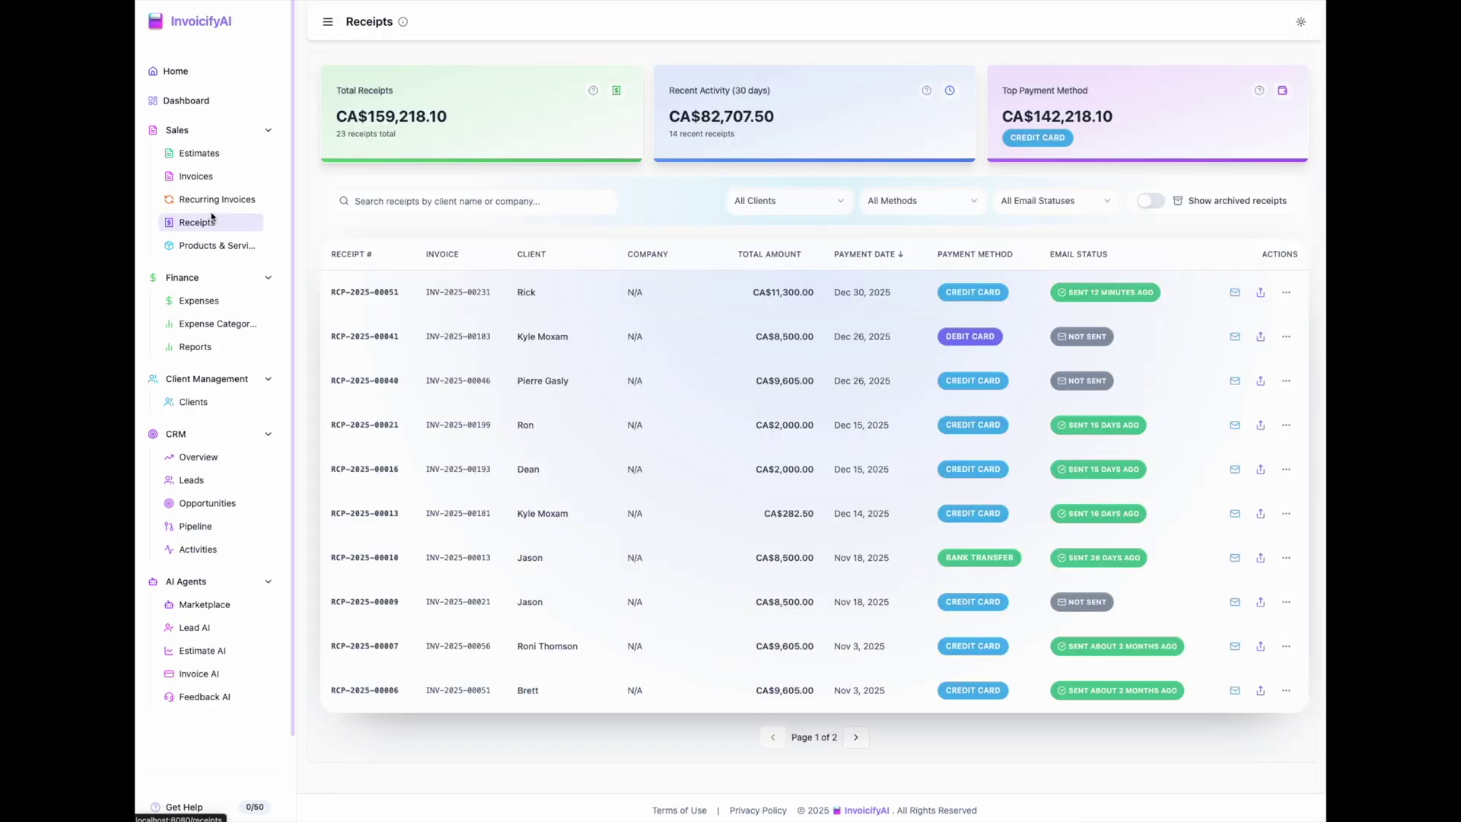
pyautogui.click(186, 101)
pyautogui.click(1253, 71)
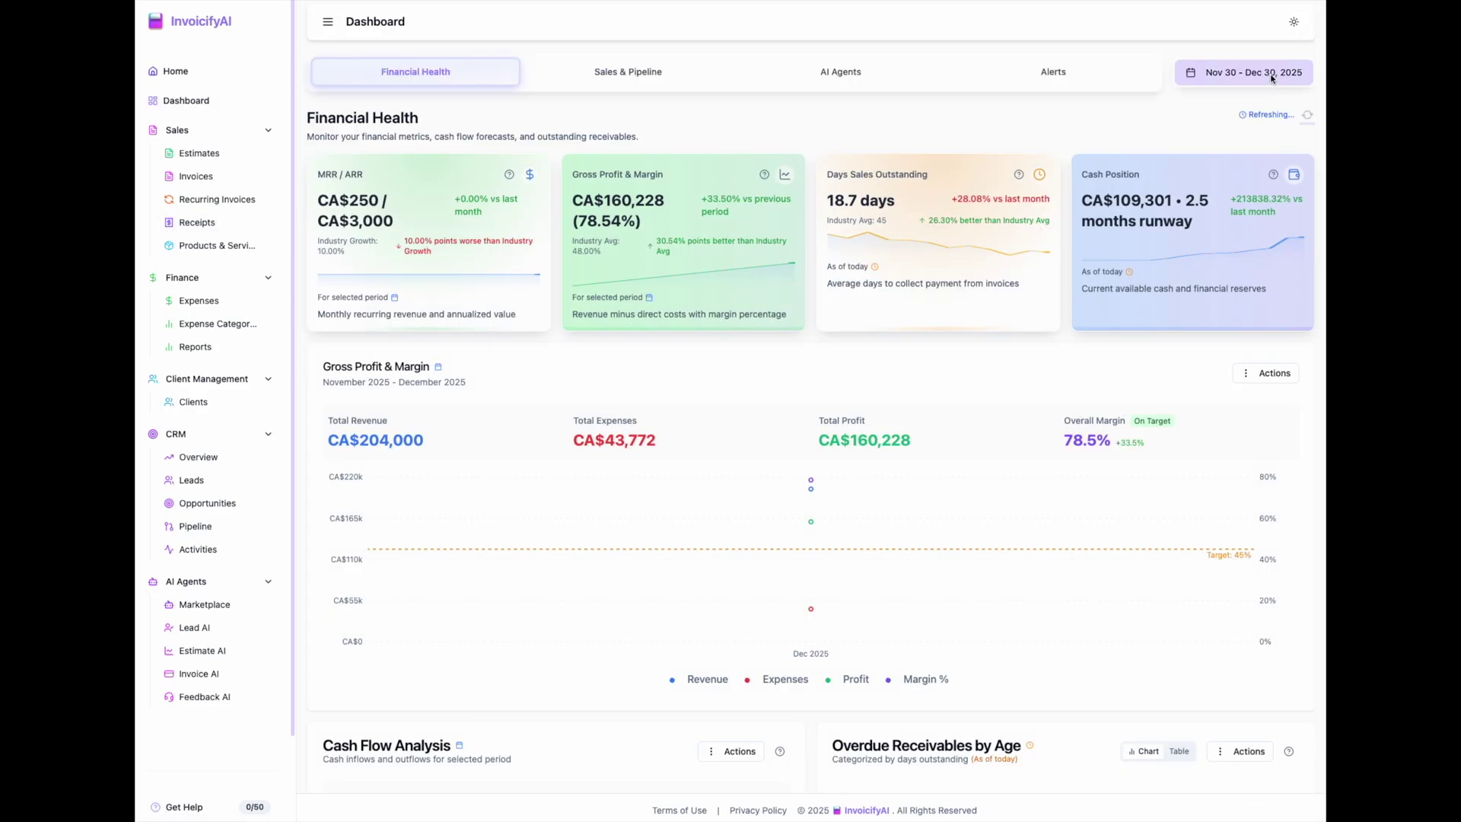
pyautogui.click(1000, 106)
pyautogui.click(1000, 105)
pyautogui.click(1002, 105)
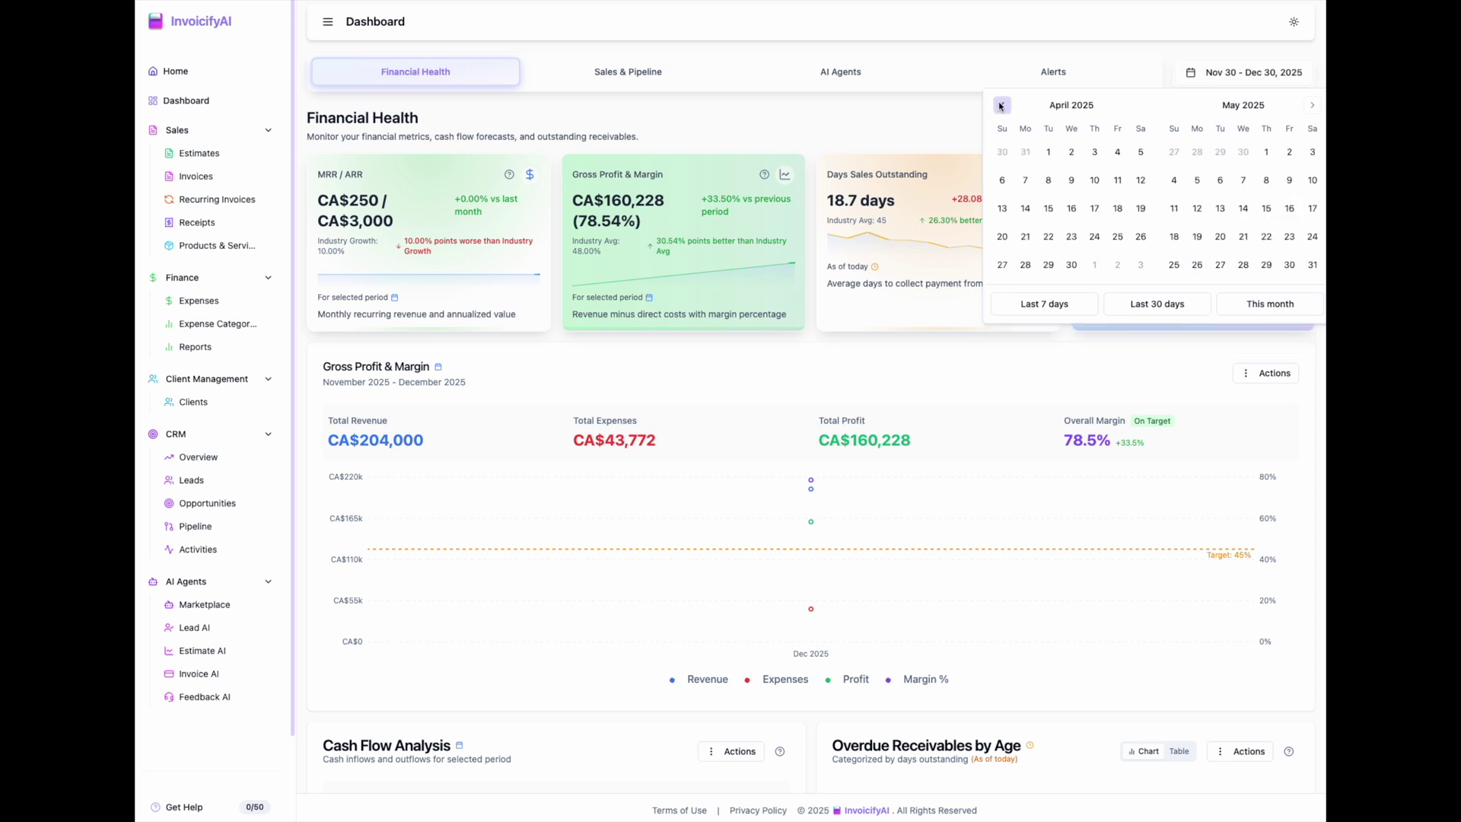
pyautogui.click(1071, 150)
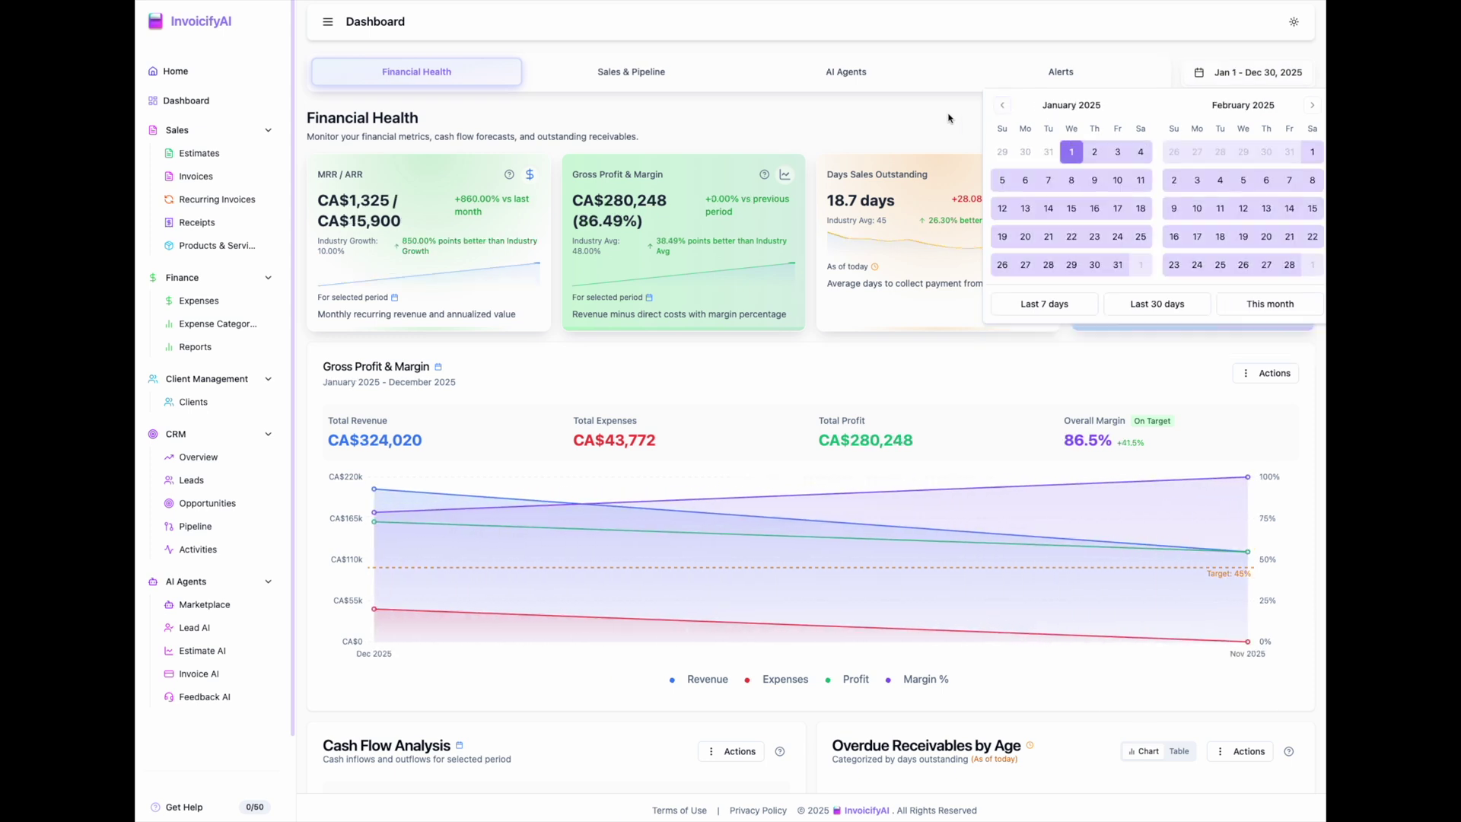
pyautogui.click(630, 71)
pyautogui.scroll(-5, 800, 457)
pyautogui.scroll(5, 1069, 183)
# Step: Browse the AI Agents and Alerts dashboards, ending on the Lead Qualification Agent page
pyautogui.click(845, 70)
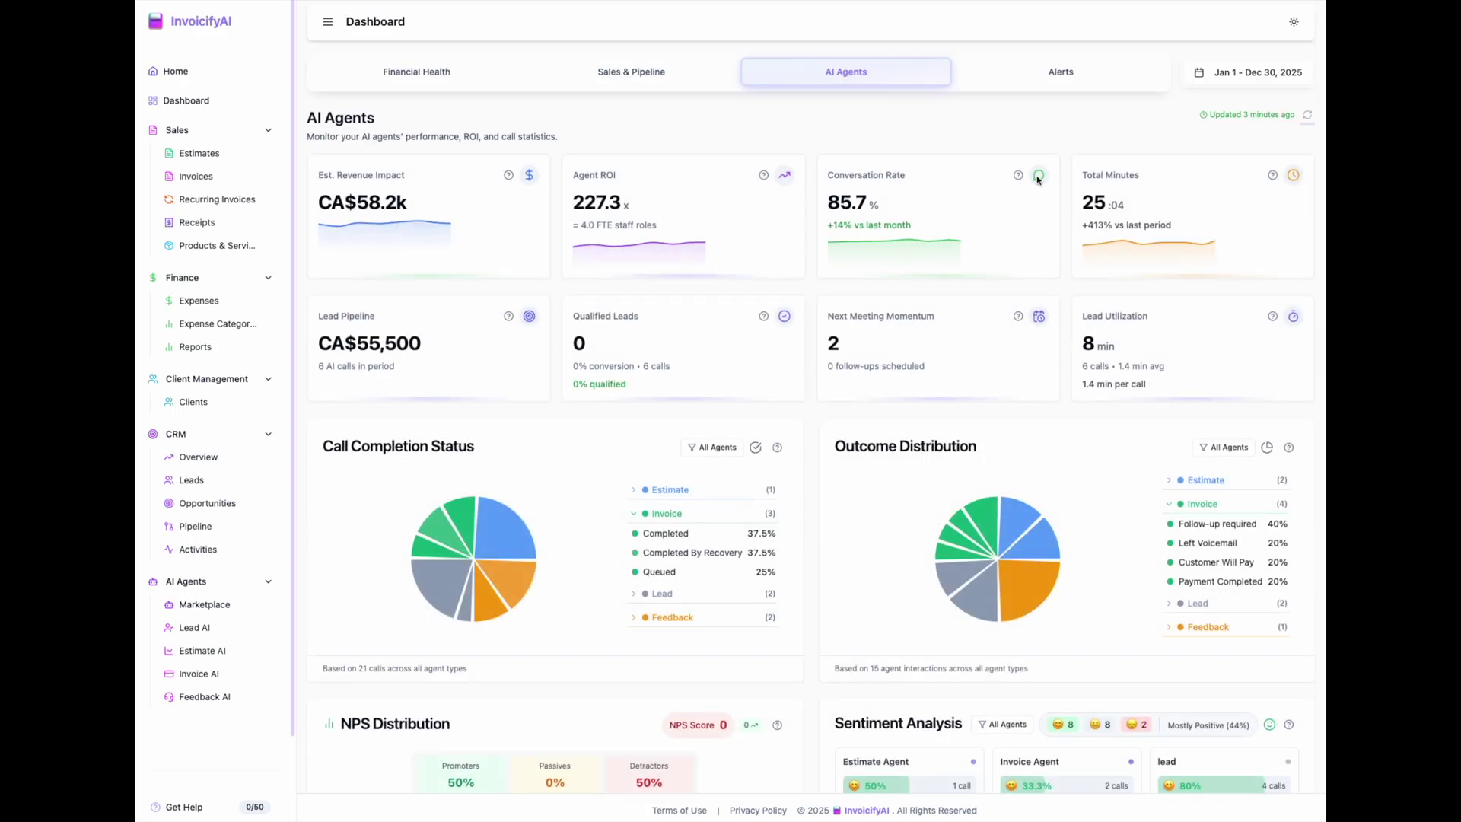
pyautogui.click(1060, 71)
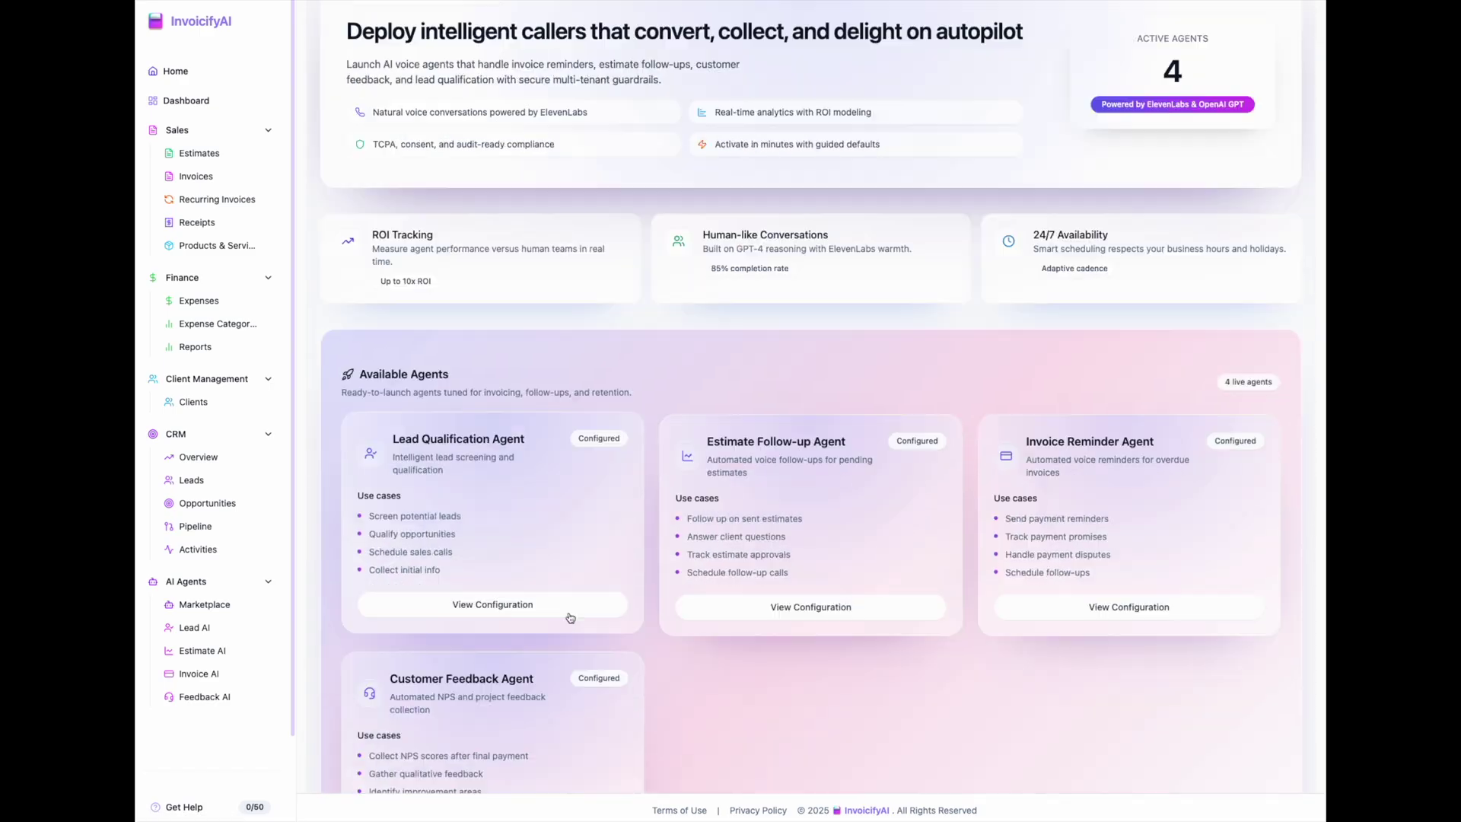
pyautogui.scroll(-3, 570, 617)
pyautogui.scroll(-5, 570, 639)
pyautogui.scroll(-5, 579, 652)
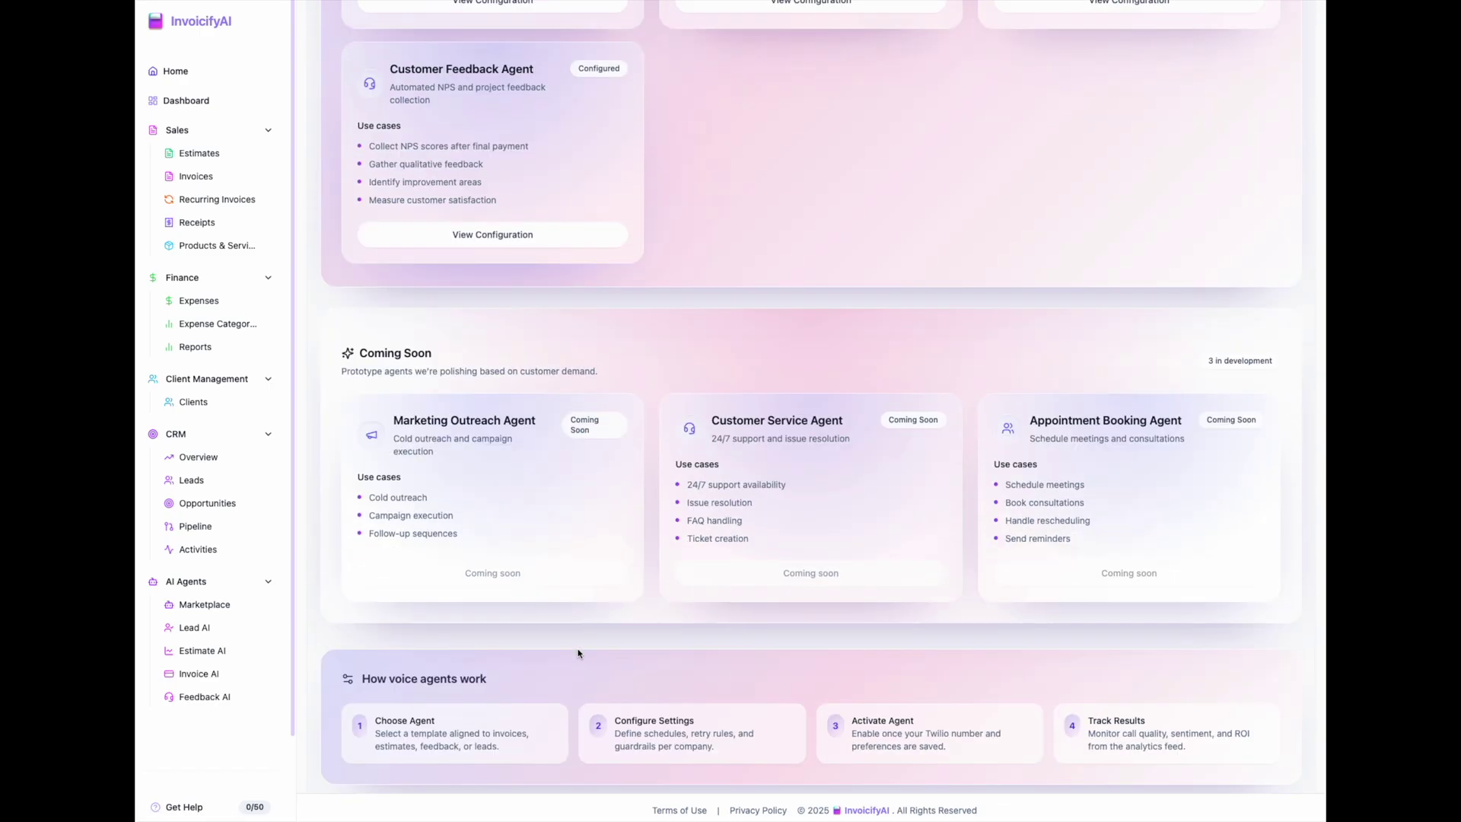
pyautogui.scroll(-2, 579, 652)
pyautogui.click(194, 627)
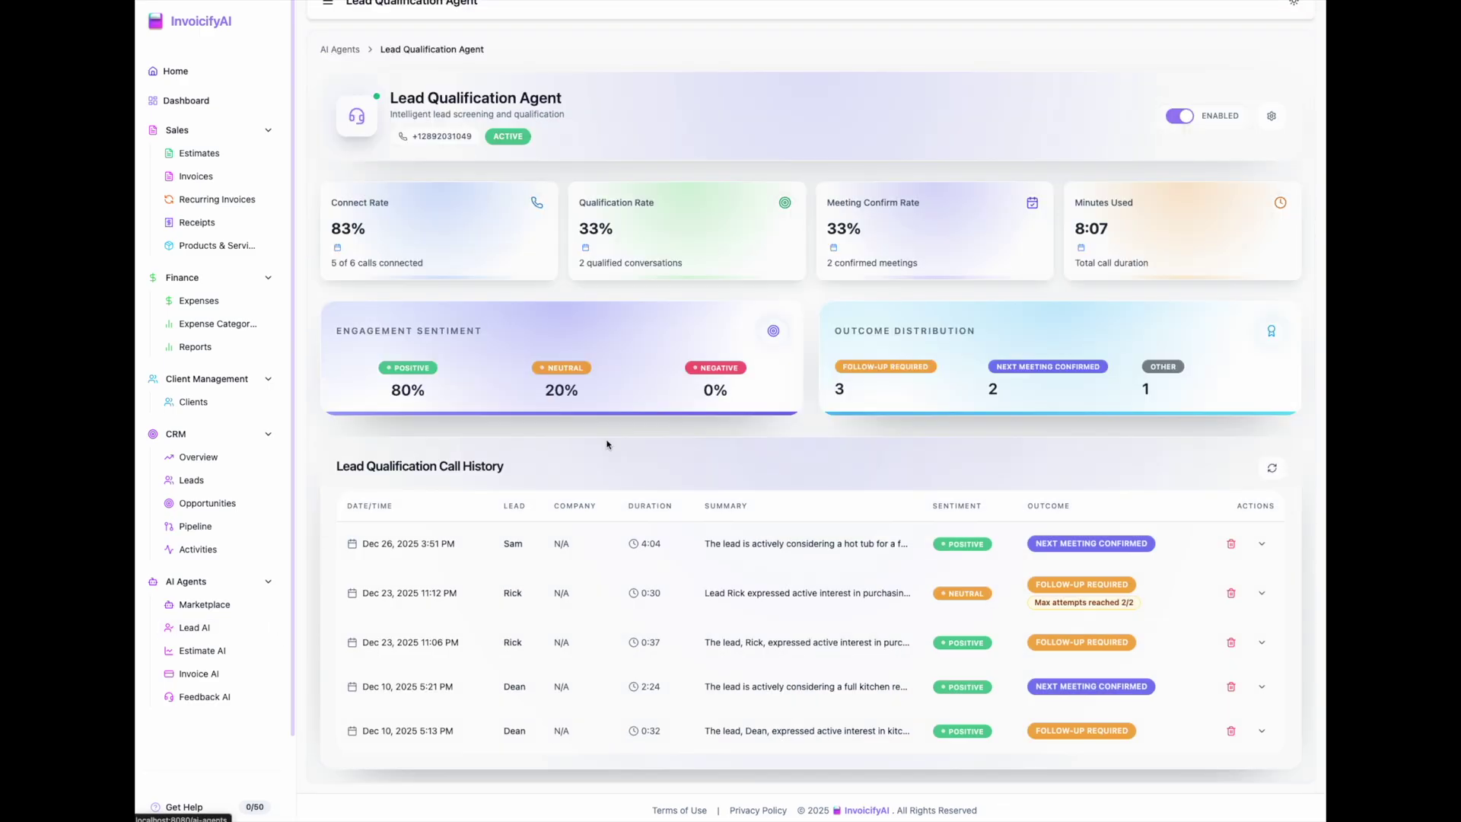
# Step: Open lead Sam from the top qualification call to see its AI suggestion and transcript
pyautogui.click(1092, 543)
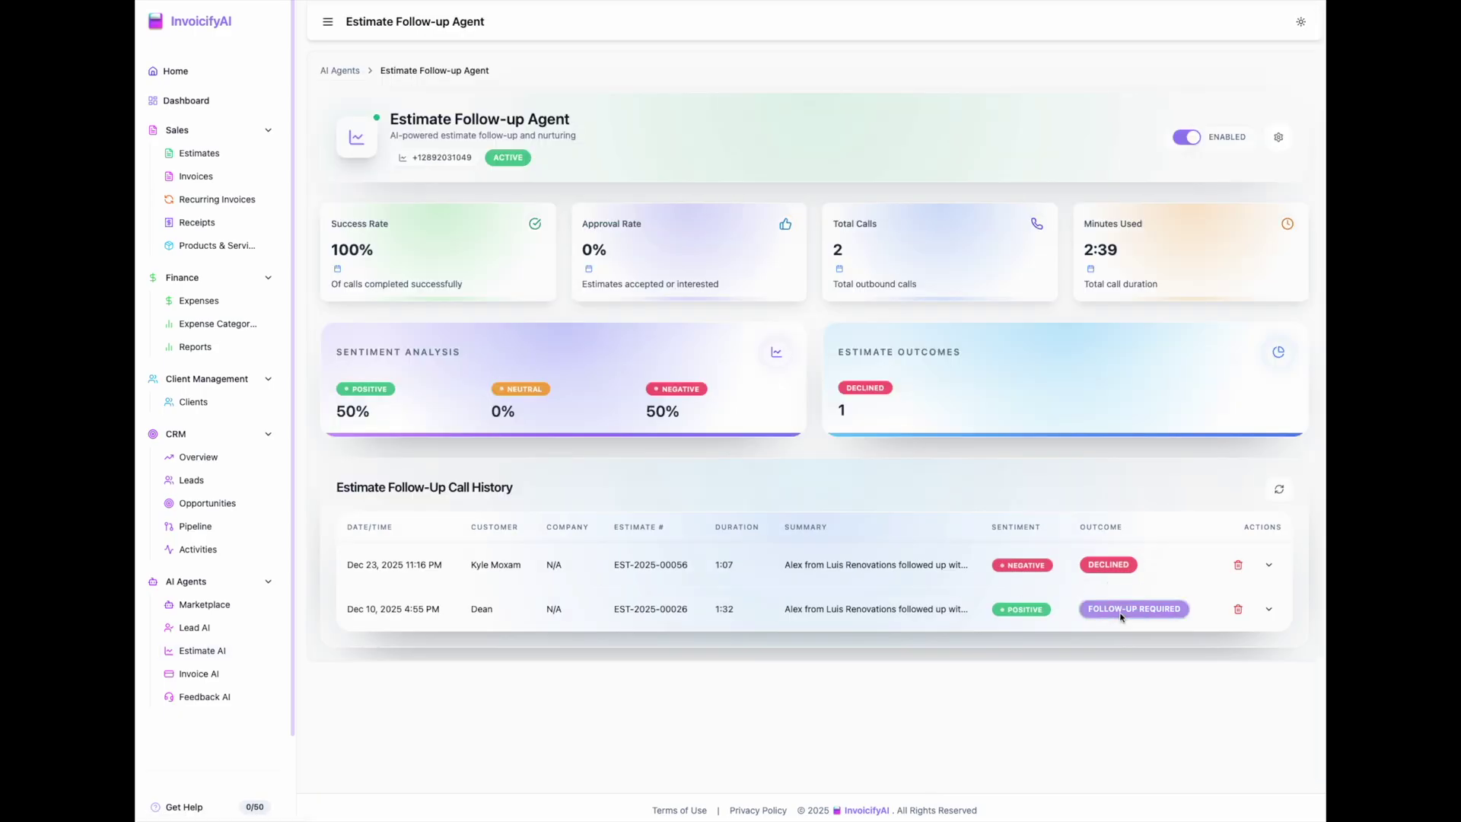
pyautogui.click(1125, 612)
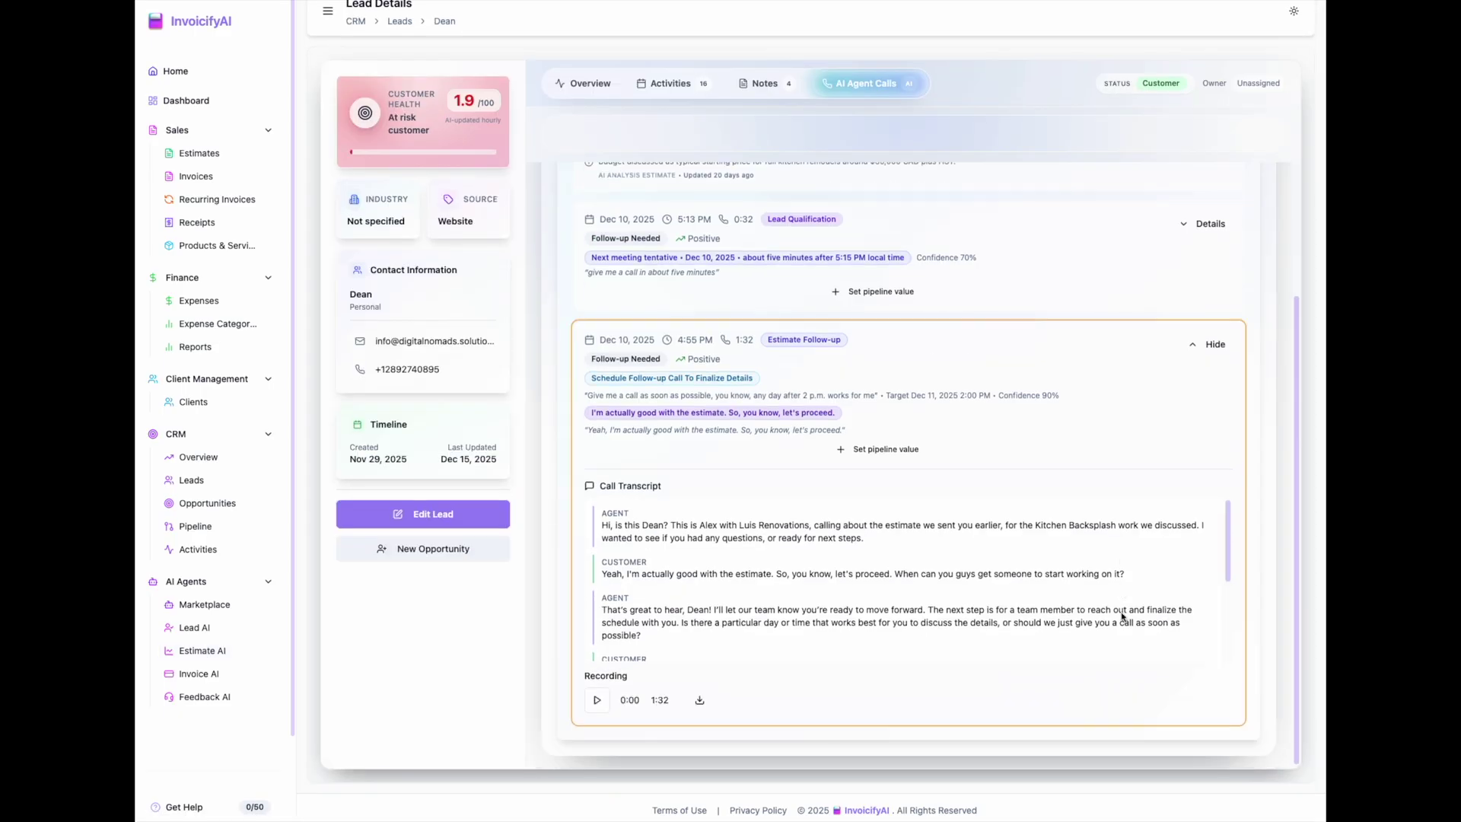
pyautogui.scroll(-3, 1124, 616)
pyautogui.click(199, 674)
pyautogui.scroll(-2, 933, 697)
pyautogui.click(1125, 557)
pyautogui.scroll(-1, 1125, 557)
pyautogui.scroll(-3, 1111, 590)
pyautogui.click(239, 697)
pyautogui.scroll(-1, 1128, 686)
pyautogui.click(1128, 690)
pyautogui.scroll(-3, 1028, 566)
pyautogui.scroll(-3, 1028, 567)
pyautogui.scroll(-2, 1029, 567)
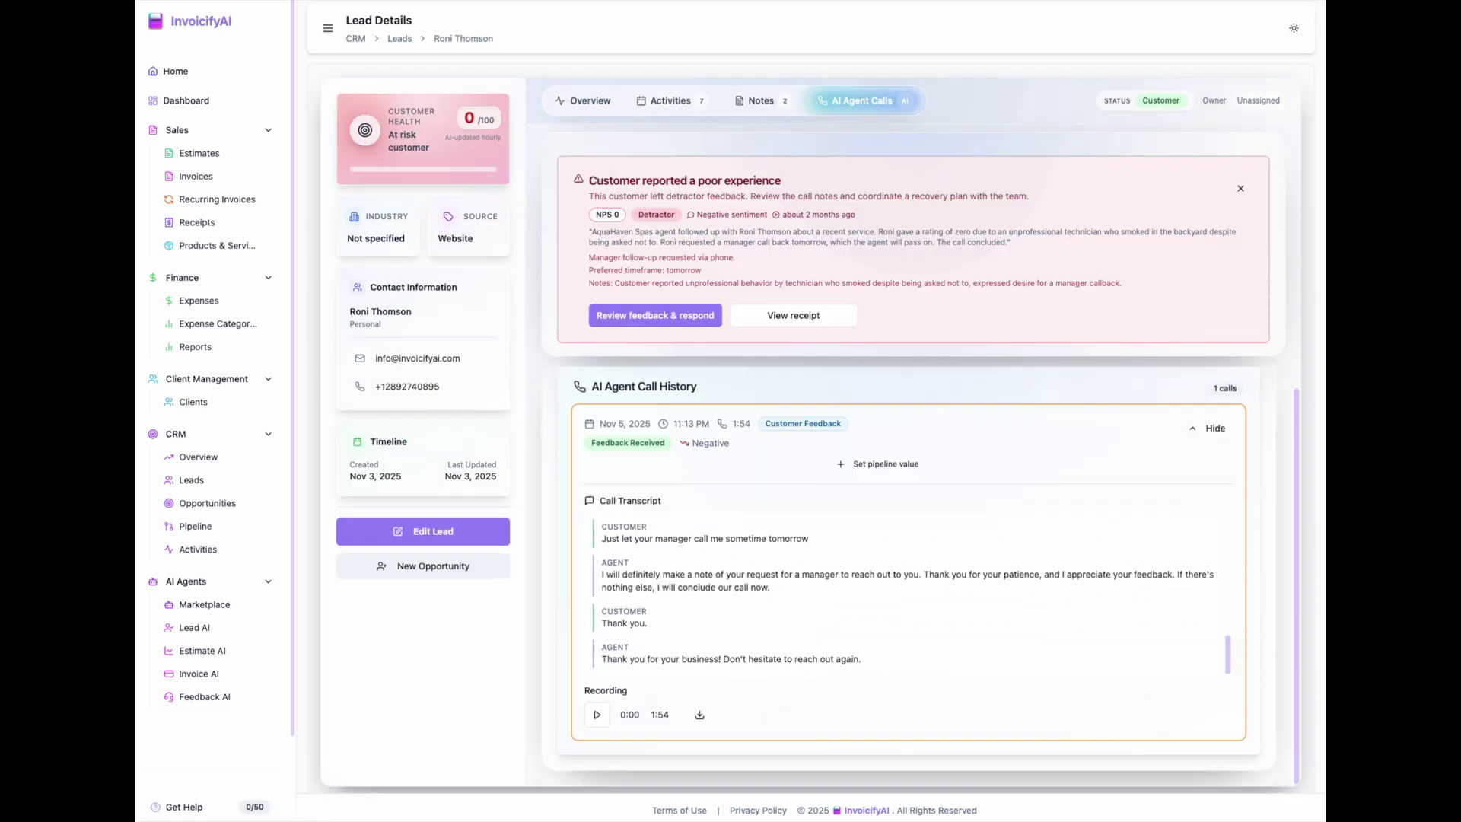